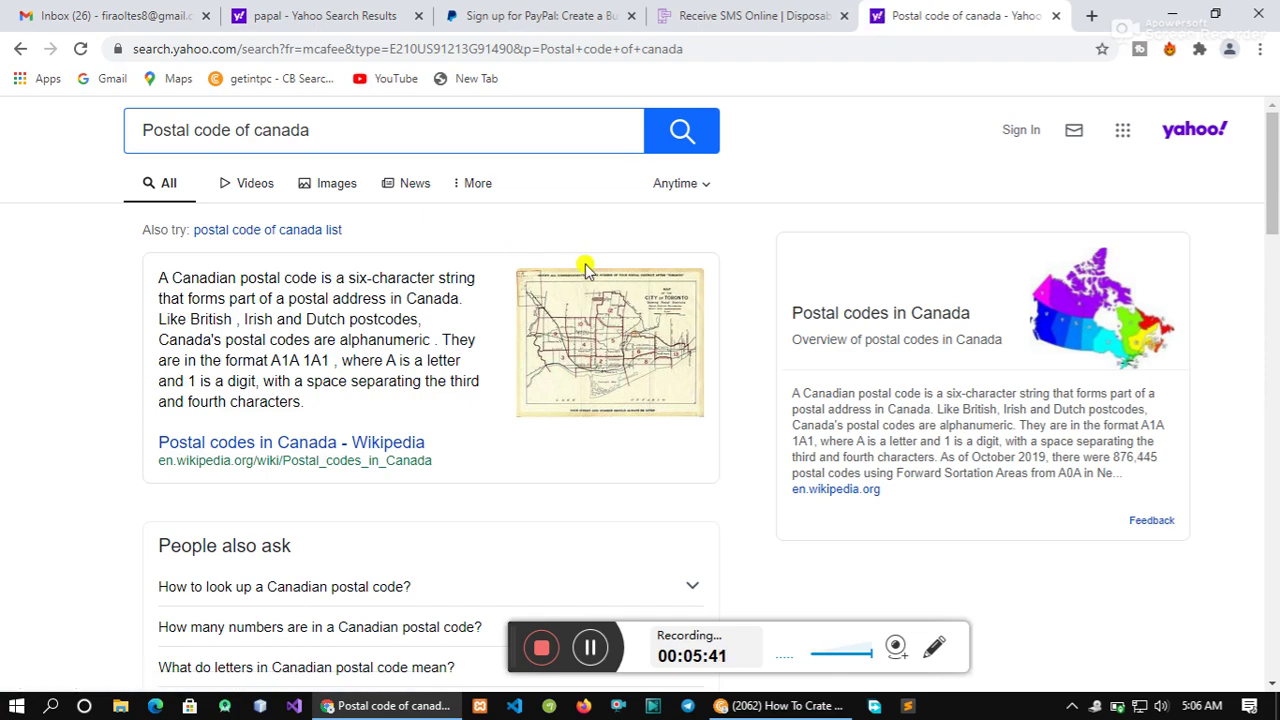
Step: Open the 'Find a Postal Code | Canada Post' search result in a new tab
{"action": "scroll", "coordinate": [374, 294], "scroll_direction": "up", "scroll_amount": 3}
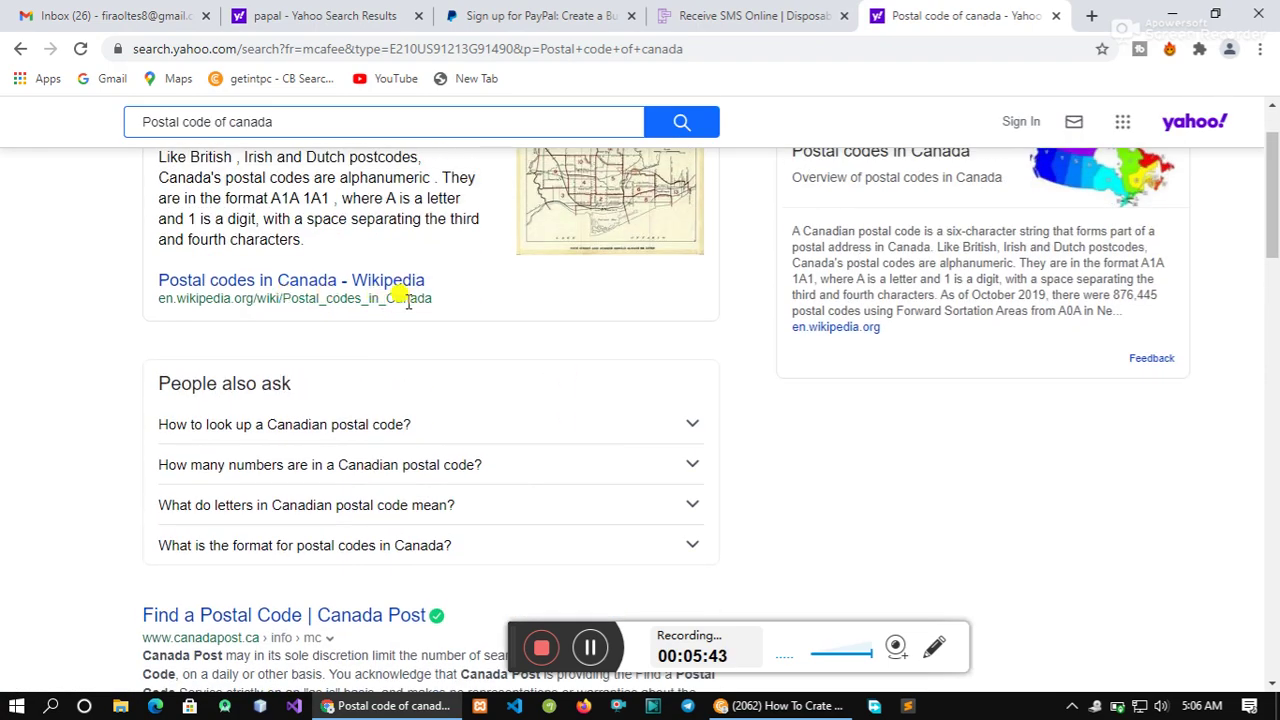
{"action": "scroll", "coordinate": [530, 318], "scroll_direction": "down", "scroll_amount": 1}
{"action": "scroll", "coordinate": [530, 318], "scroll_direction": "down", "scroll_amount": 3}
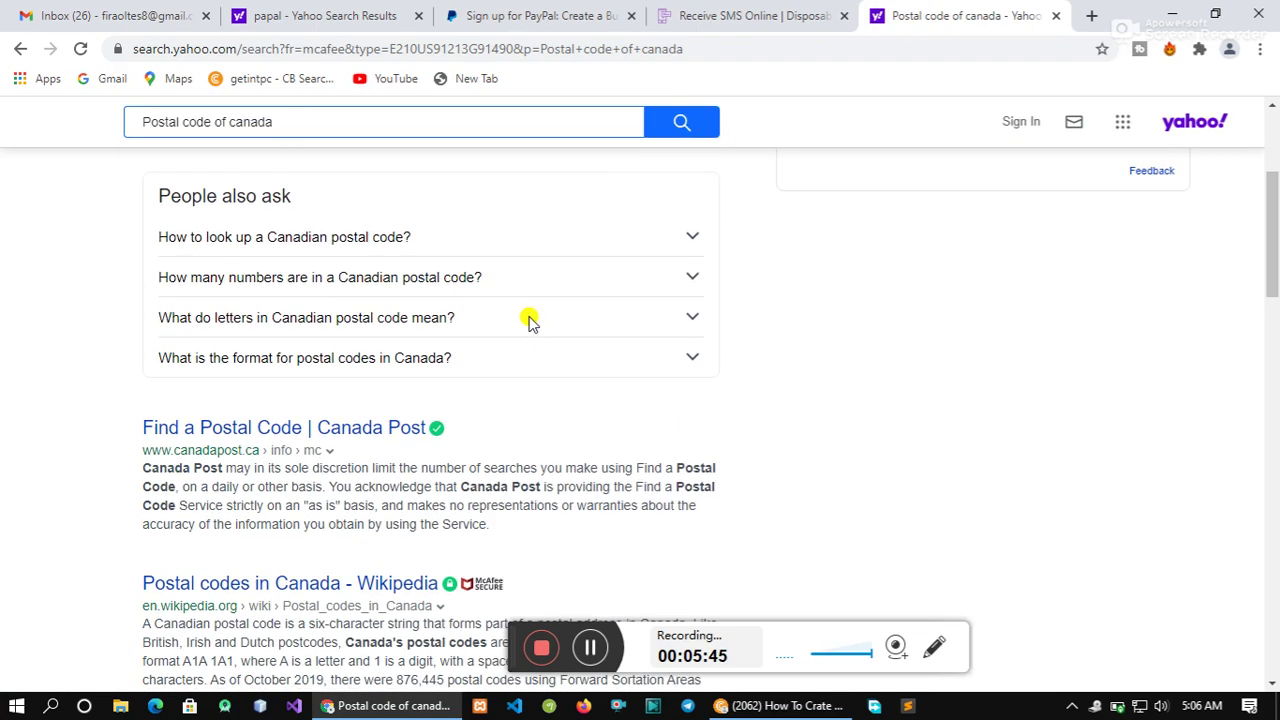
{"action": "left_click", "coordinate": [590, 647]}
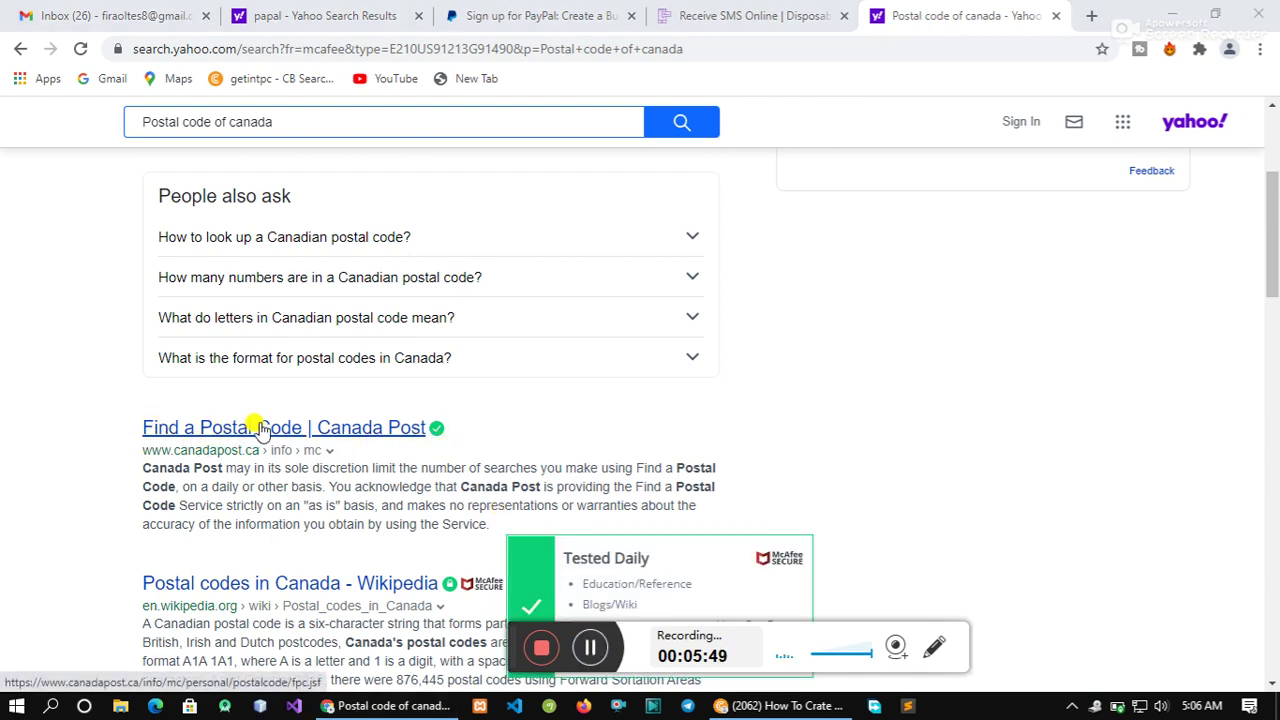
{"action": "left_click", "coordinate": [262, 428]}
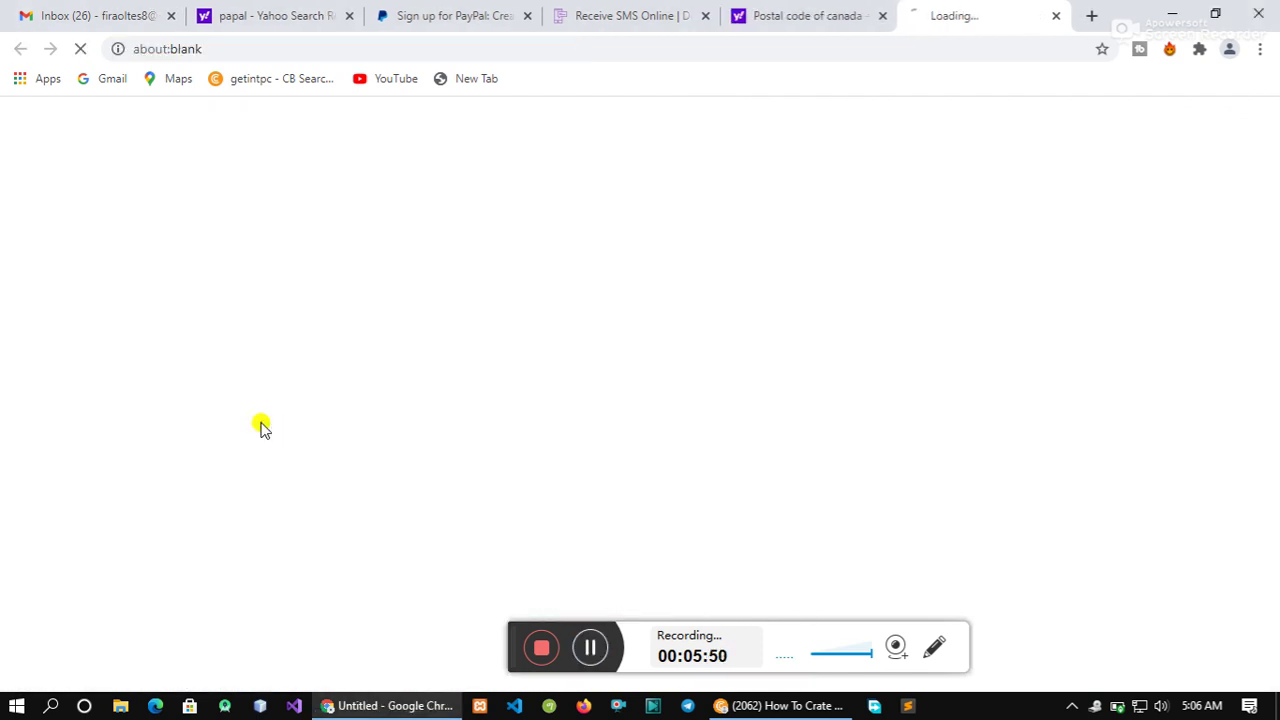
Step: Open the first Newfoundland and Labrador number and copy its digits without the +1 country code
{"action": "left_click", "coordinate": [590, 647]}
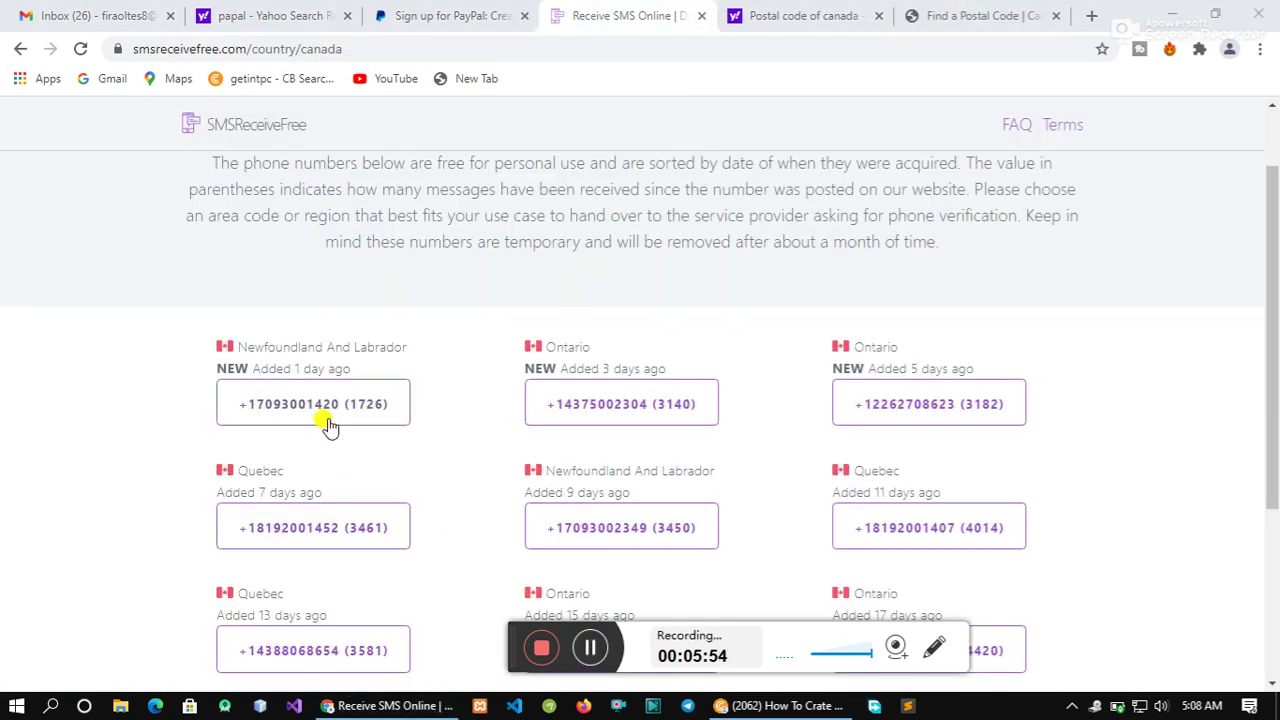
{"action": "left_click", "coordinate": [323, 410]}
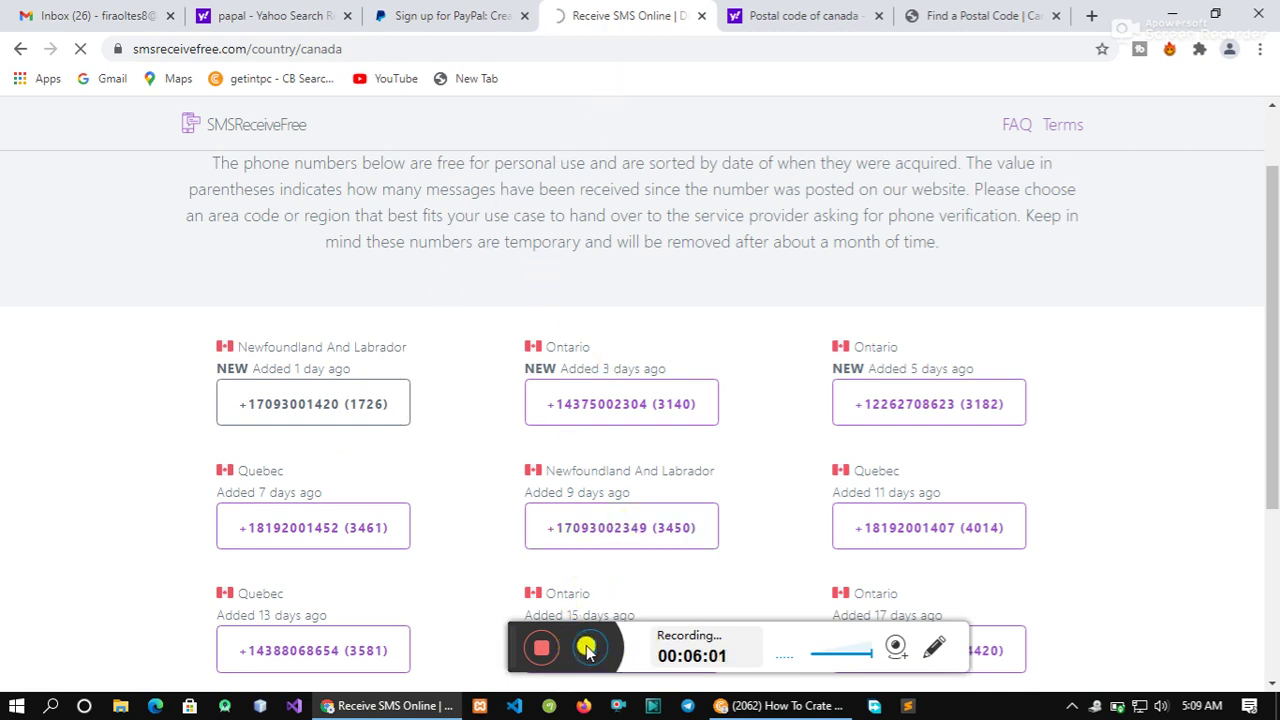
{"action": "scroll", "coordinate": [755, 467], "scroll_direction": "up", "scroll_amount": 1}
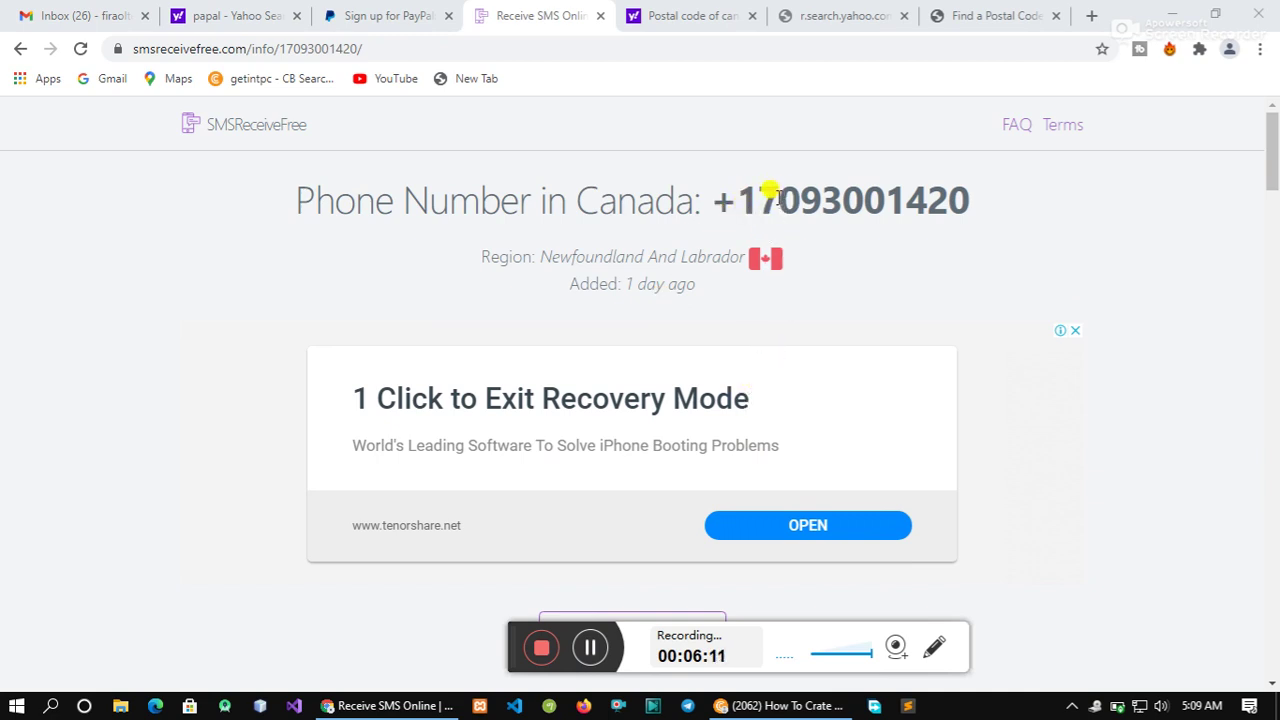
{"action": "left_click_drag", "start_coordinate": [778, 197], "coordinate": [884, 197]}
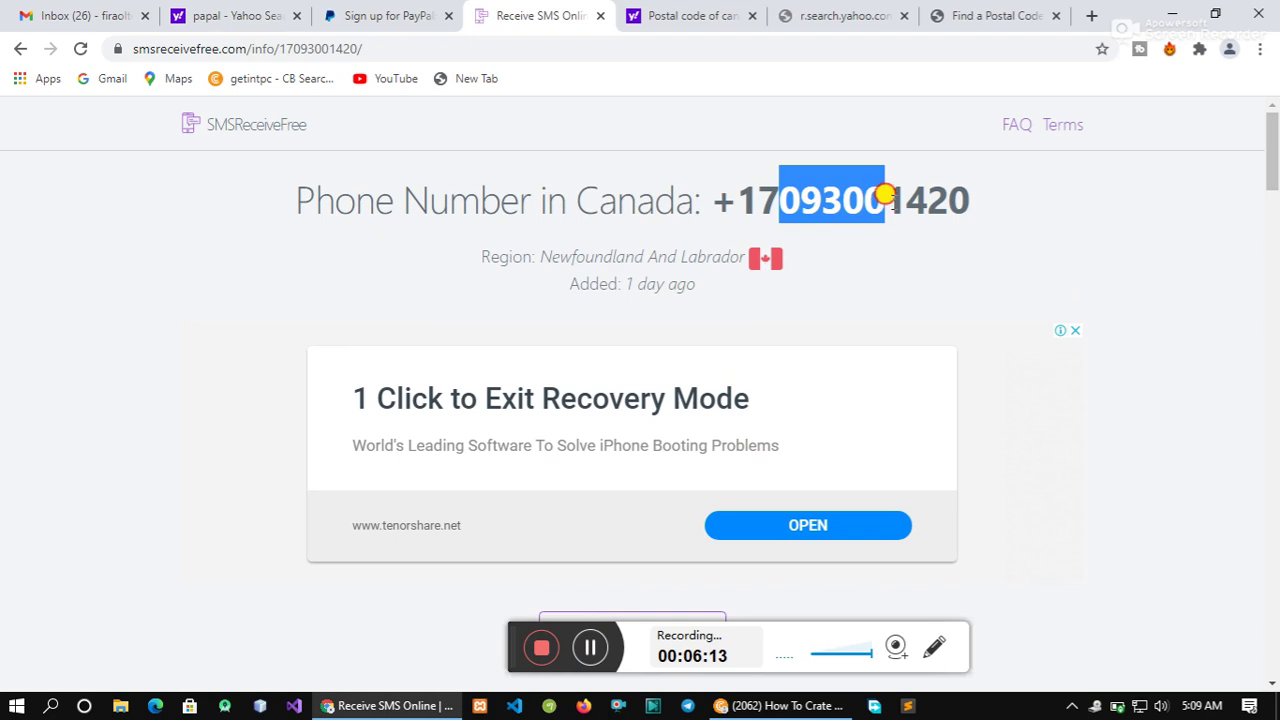
{"action": "left_click_drag", "start_coordinate": [760, 197], "coordinate": [960, 195]}
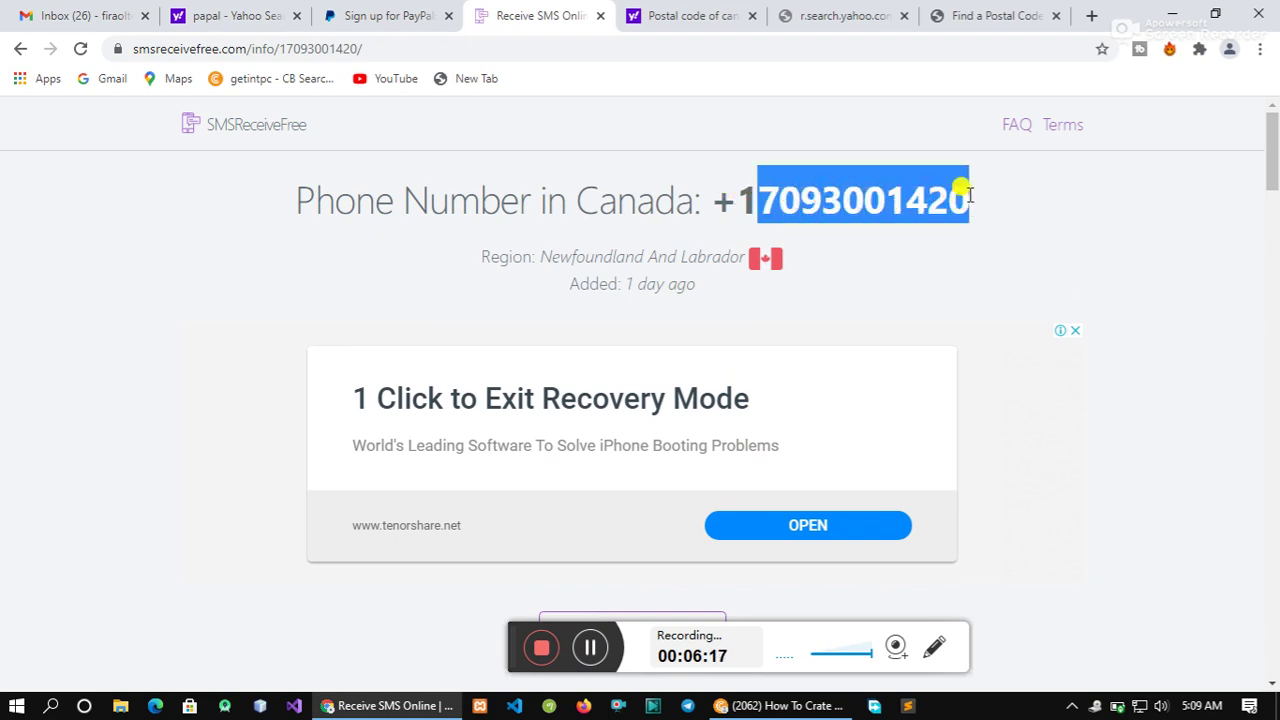
{"action": "left_click", "coordinate": [392, 15]}
Step: Paste the copied temporary number into PayPal's Mobile number field and submit it
{"action": "left_click", "coordinate": [529, 281]}
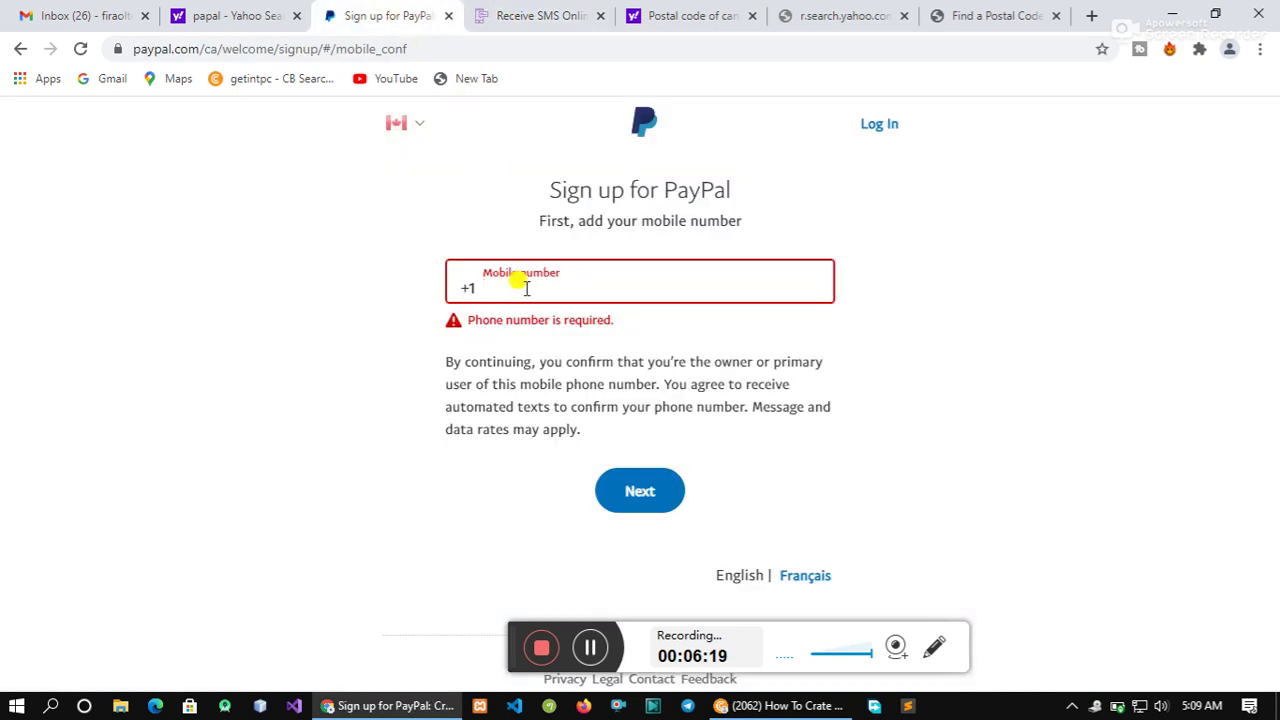
{"action": "key", "text": "ctrl+v"}
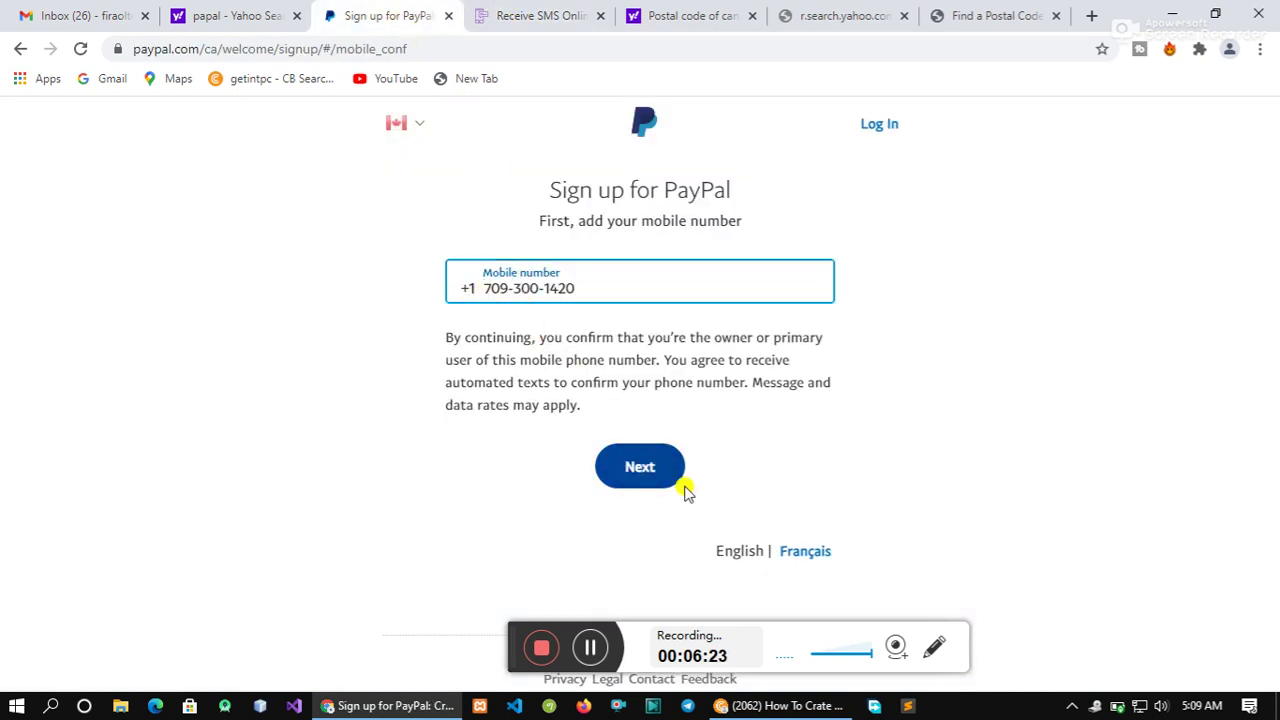
{"action": "left_click", "coordinate": [638, 468]}
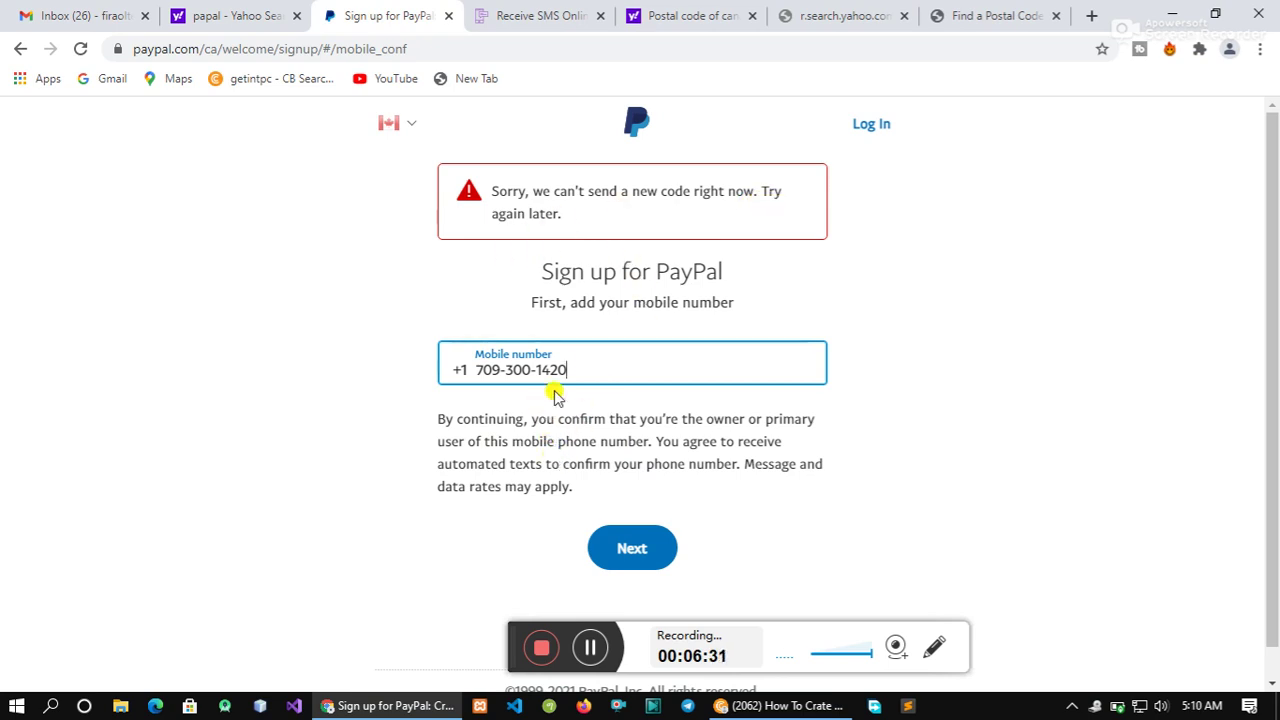
Step: Clear the refused number and submit the Ontario temporary number instead
{"action": "left_click_drag", "start_coordinate": [568, 369], "coordinate": [484, 367]}
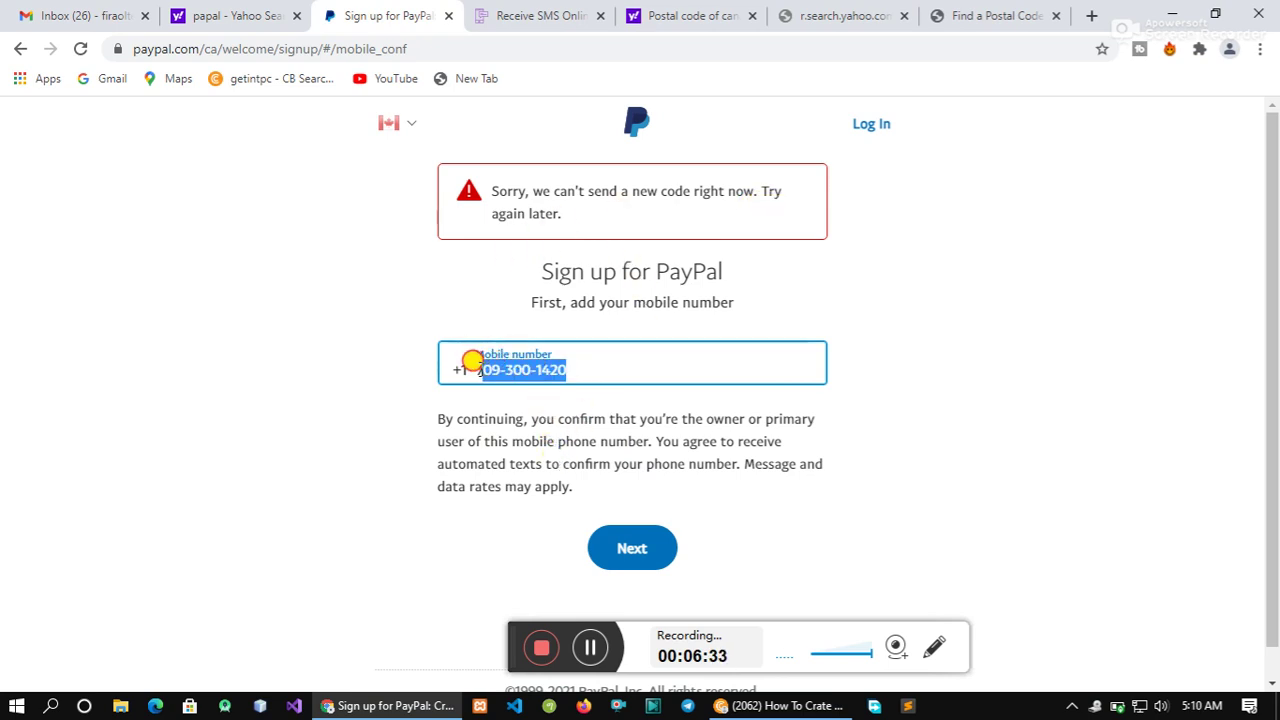
{"action": "key", "text": "BackSpace"}
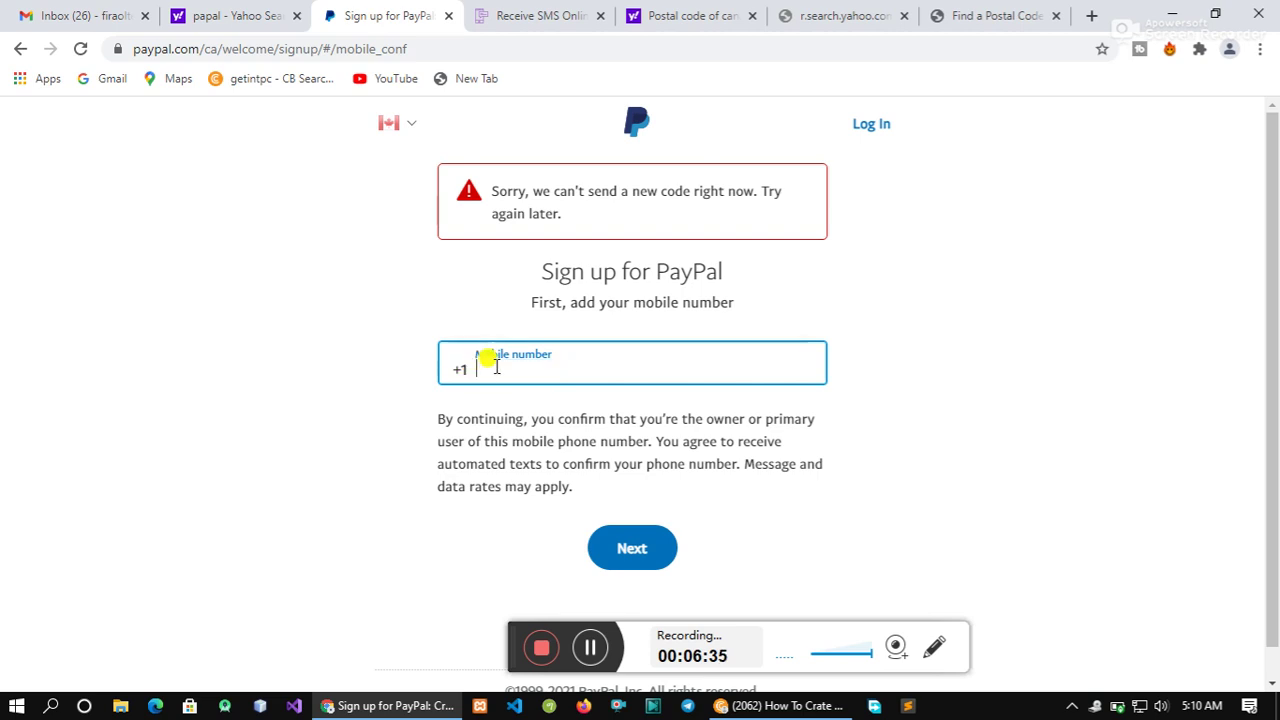
{"action": "left_click", "coordinate": [590, 648]}
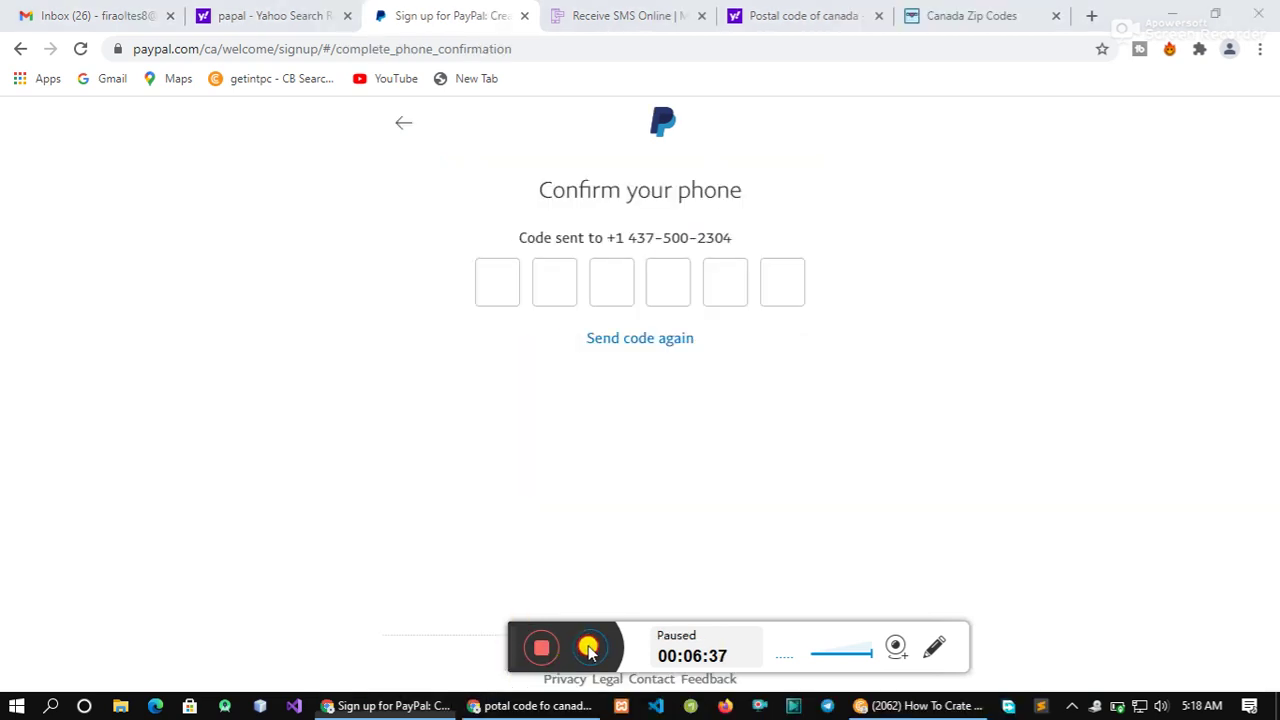
{"action": "left_click", "coordinate": [588, 648]}
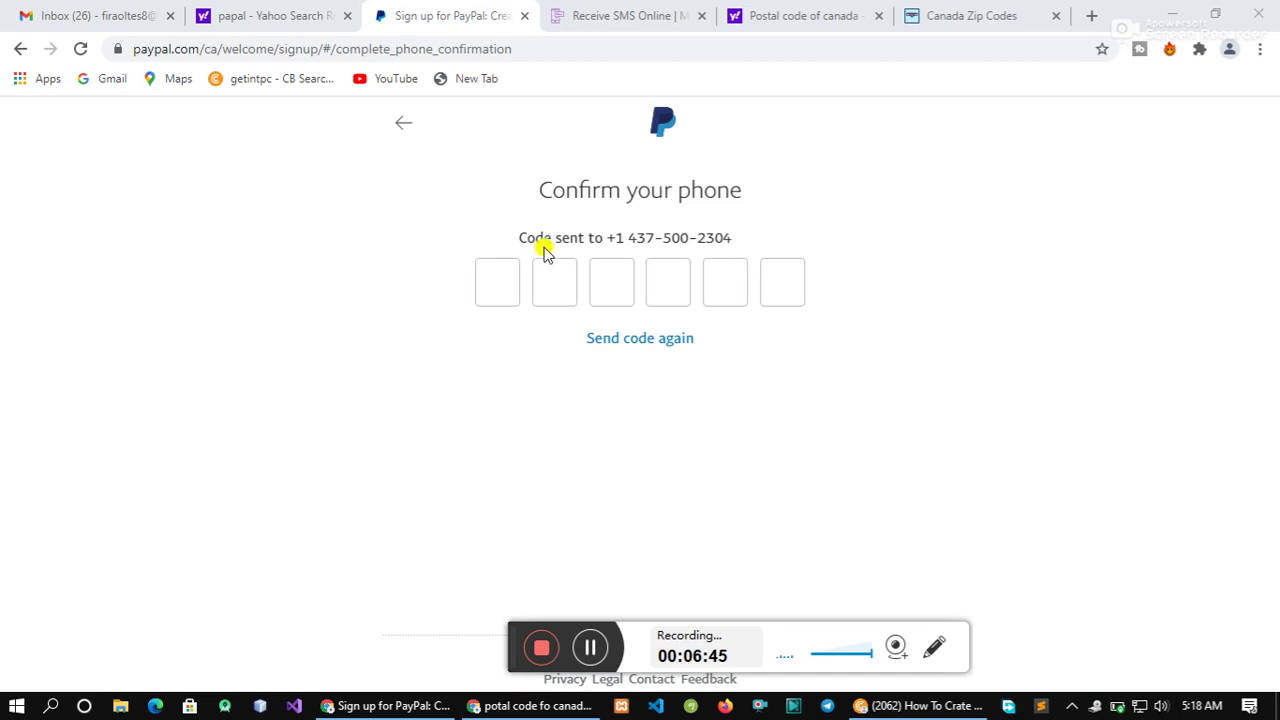
Step: Refresh the Ontario number's SMSReceiveFree inbox to fetch new messages
{"action": "left_click", "coordinate": [608, 22]}
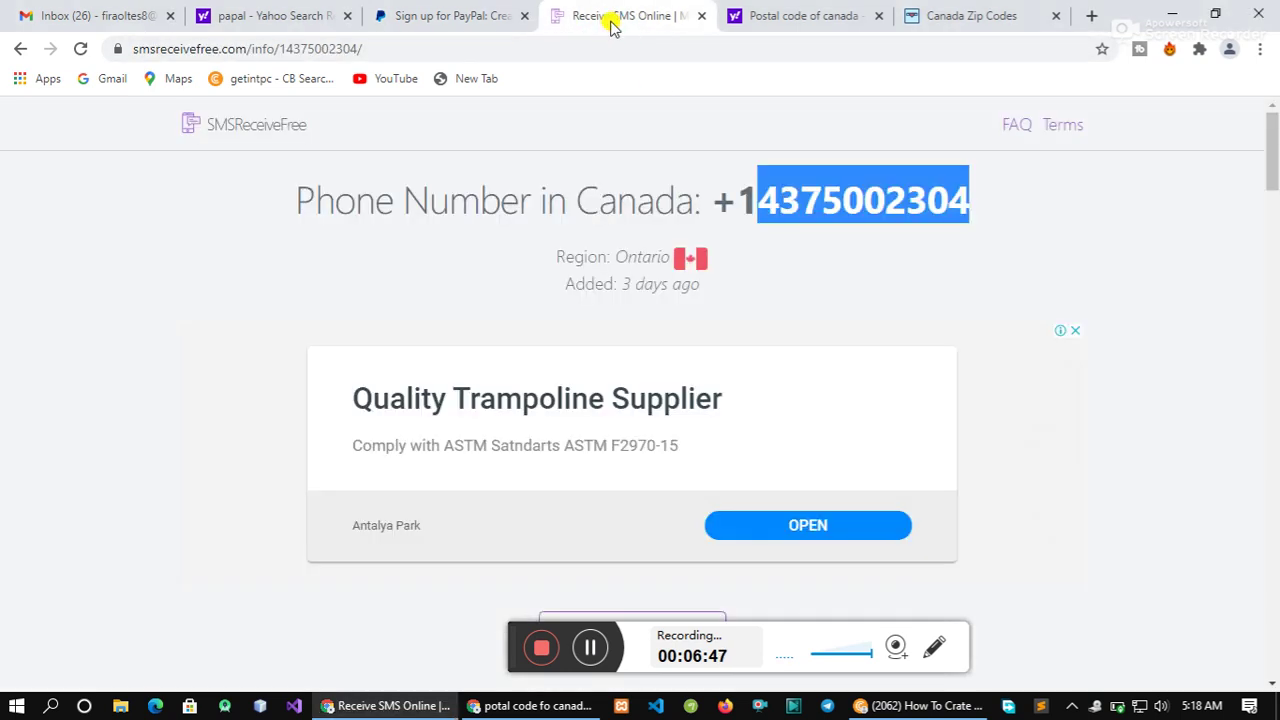
{"action": "scroll", "coordinate": [677, 445], "scroll_direction": "down", "scroll_amount": 2}
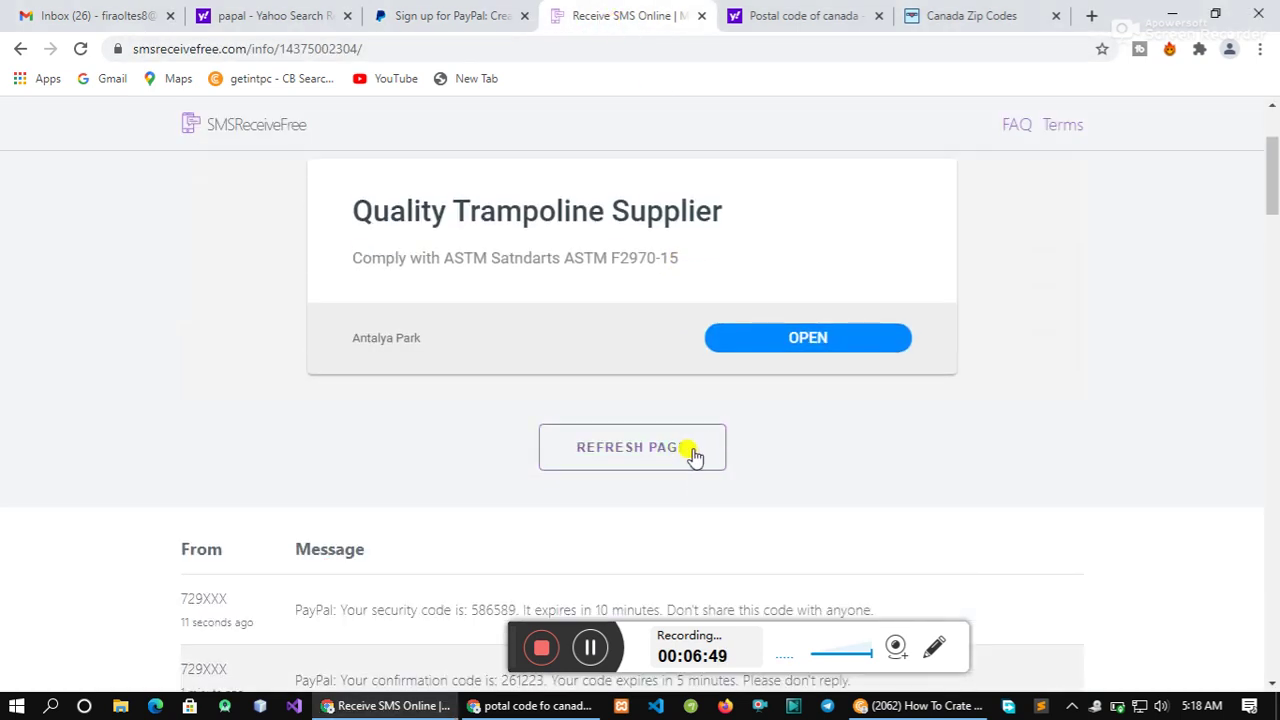
{"action": "scroll", "coordinate": [666, 451], "scroll_direction": "down", "scroll_amount": 2}
{"action": "scroll", "coordinate": [668, 450], "scroll_direction": "down", "scroll_amount": 15}
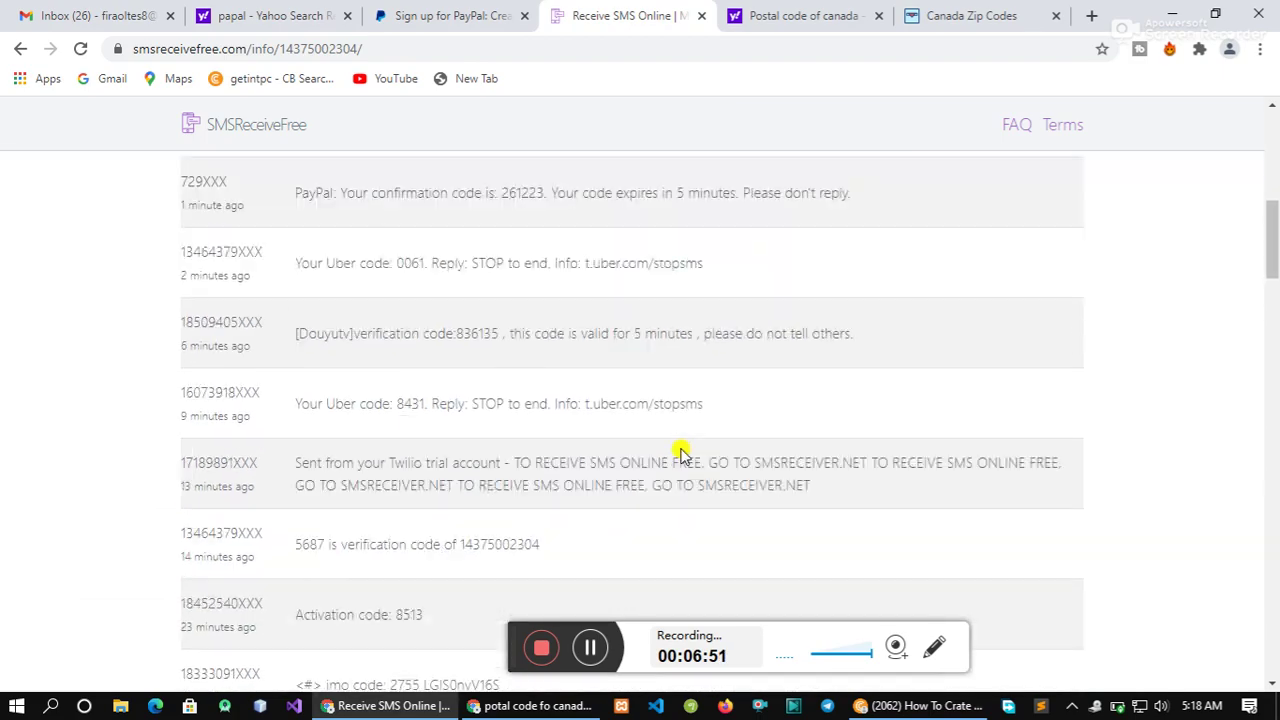
{"action": "scroll", "coordinate": [690, 447], "scroll_direction": "down", "scroll_amount": 5}
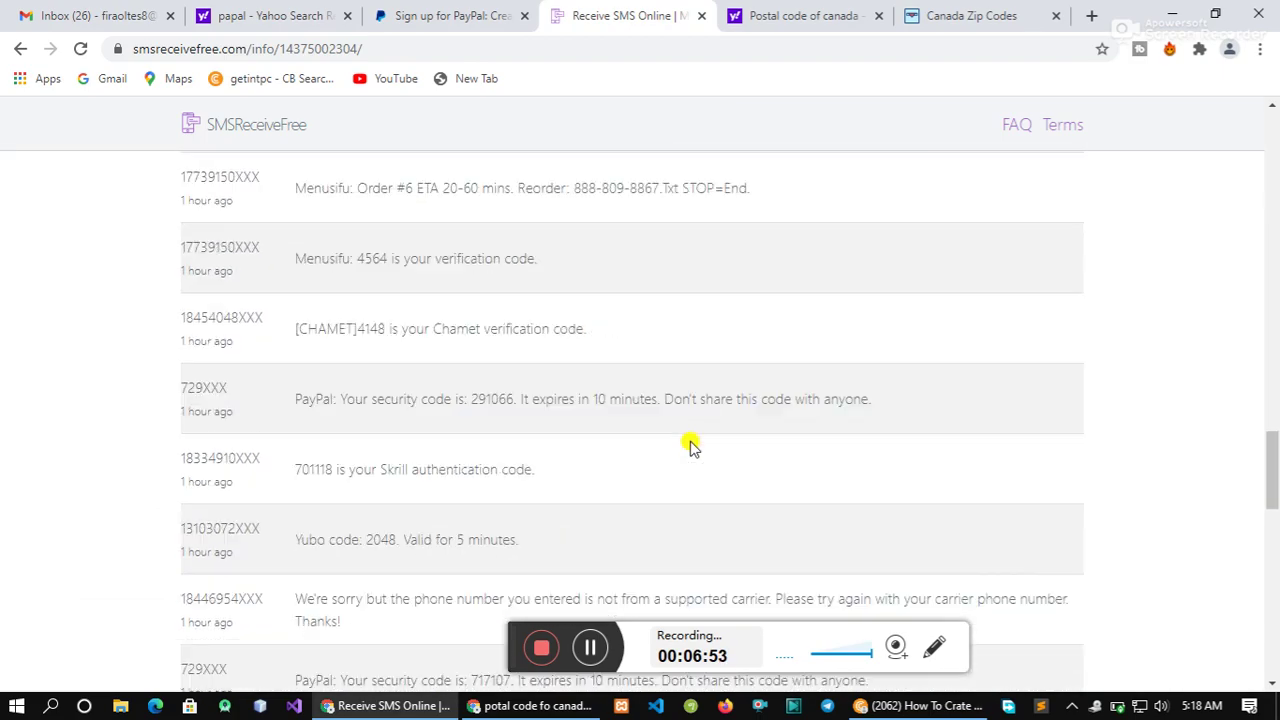
{"action": "scroll", "coordinate": [720, 445], "scroll_direction": "up", "scroll_amount": 20}
{"action": "scroll", "coordinate": [749, 443], "scroll_direction": "up", "scroll_amount": 3}
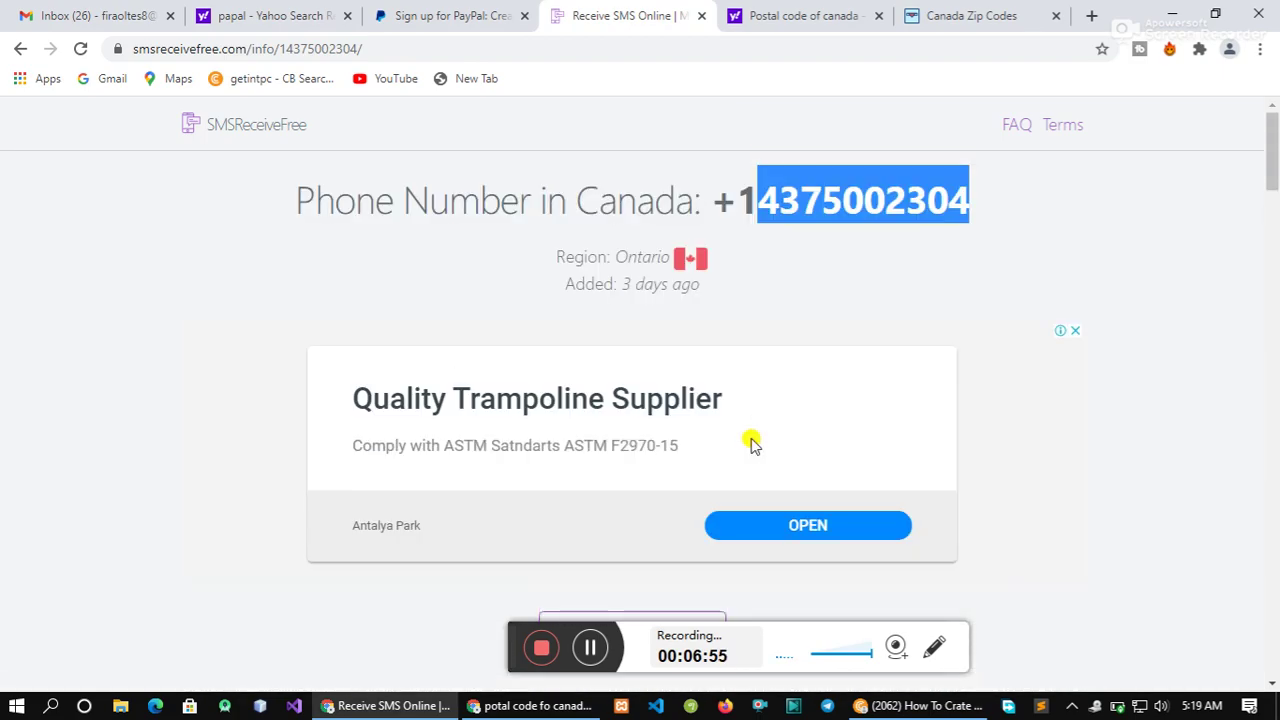
{"action": "scroll", "coordinate": [729, 429], "scroll_direction": "down", "scroll_amount": 4}
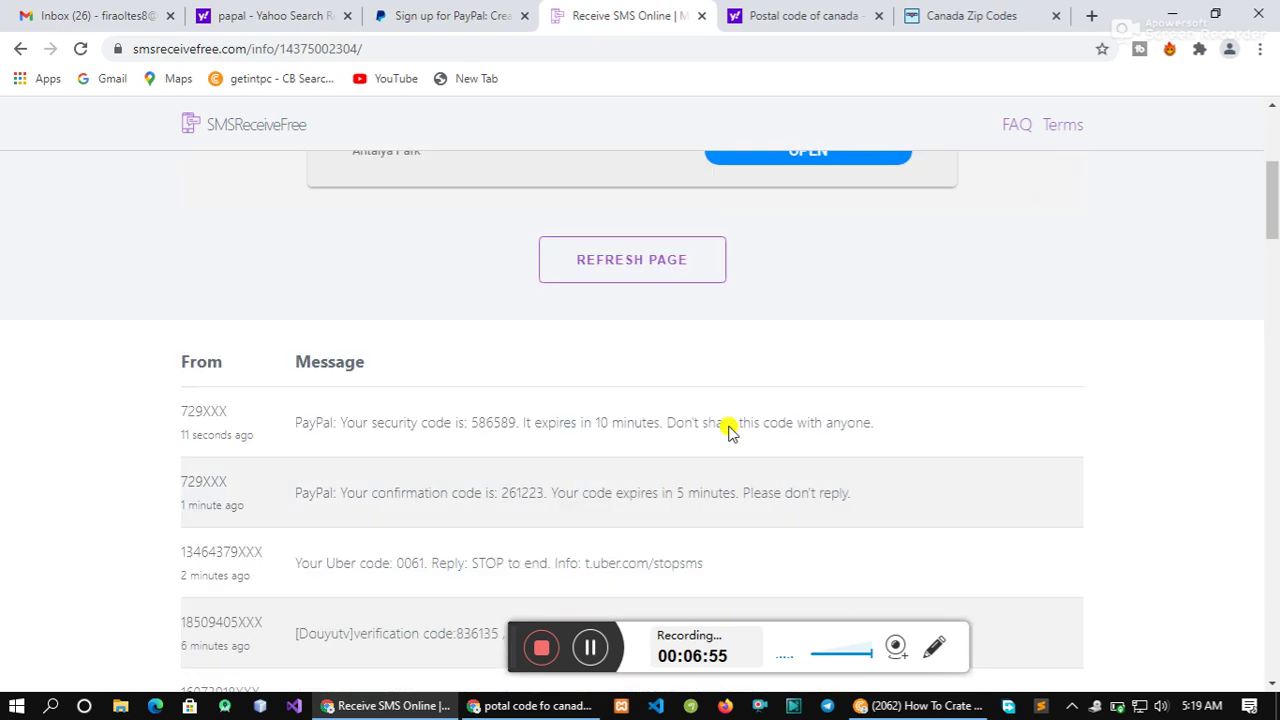
{"action": "left_click", "coordinate": [626, 261]}
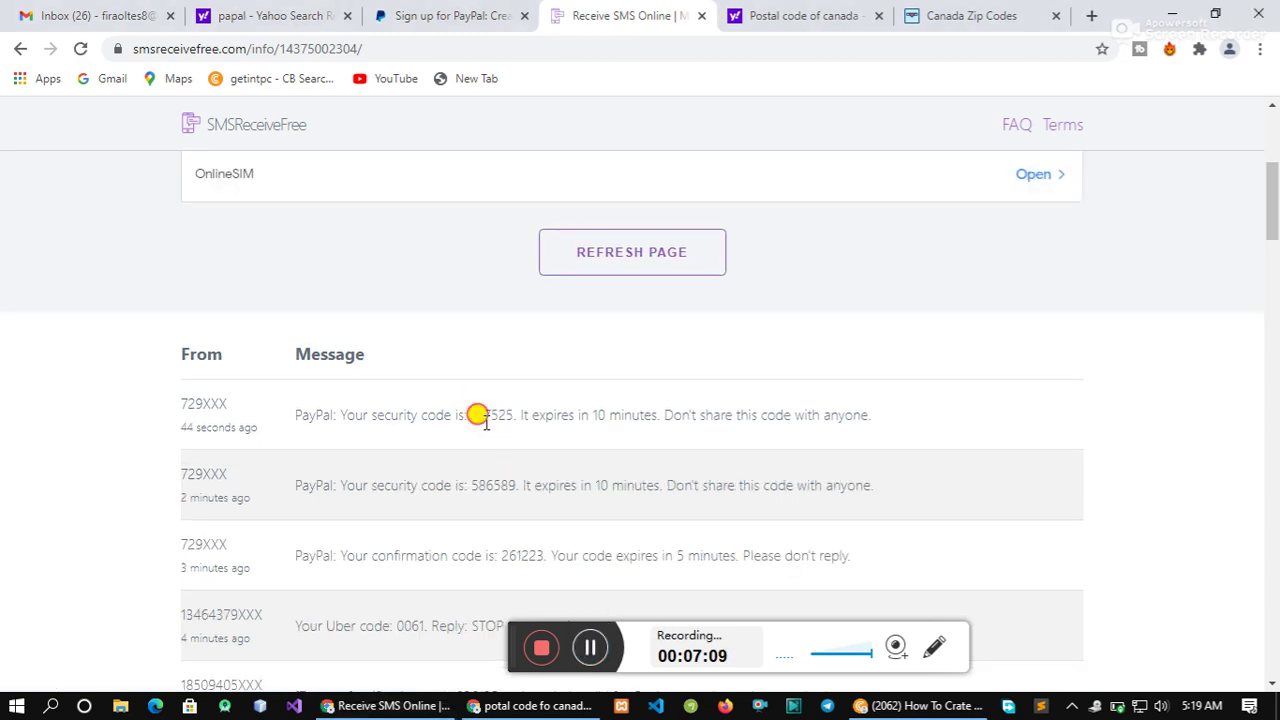
Step: Copy the code from the newest PayPal security message
{"action": "double_click", "coordinate": [486, 418]}
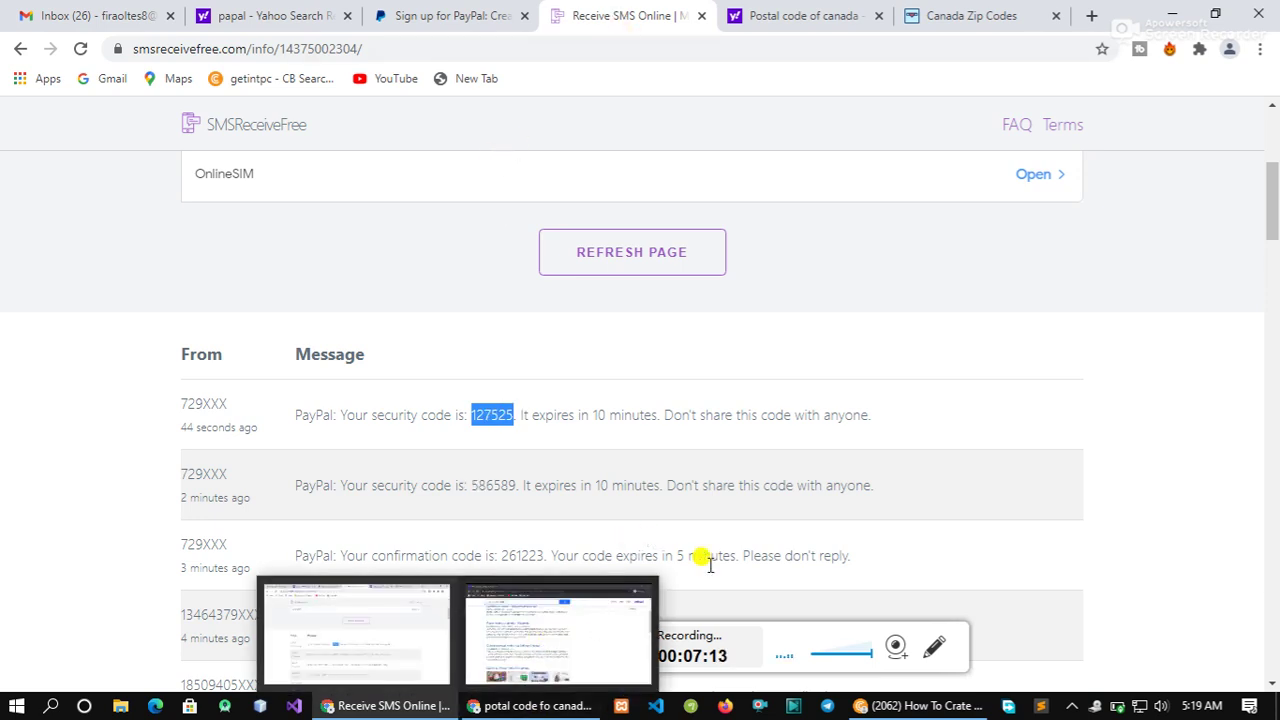
{"action": "left_click", "coordinate": [742, 580]}
{"action": "left_click", "coordinate": [592, 650]}
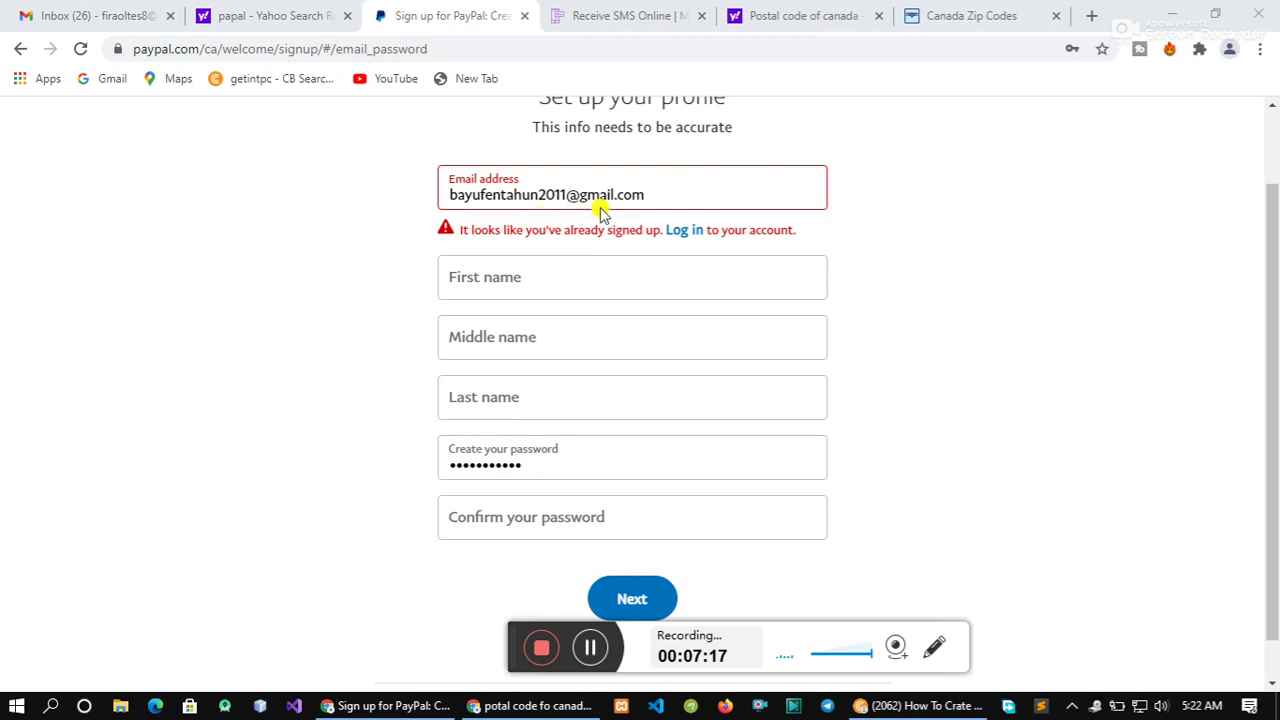
Step: Clear the already-registered email, removing the security code mistakenly typed there
{"action": "left_click_drag", "start_coordinate": [652, 192], "coordinate": [443, 180]}
{"action": "key", "text": "BackSpace"}
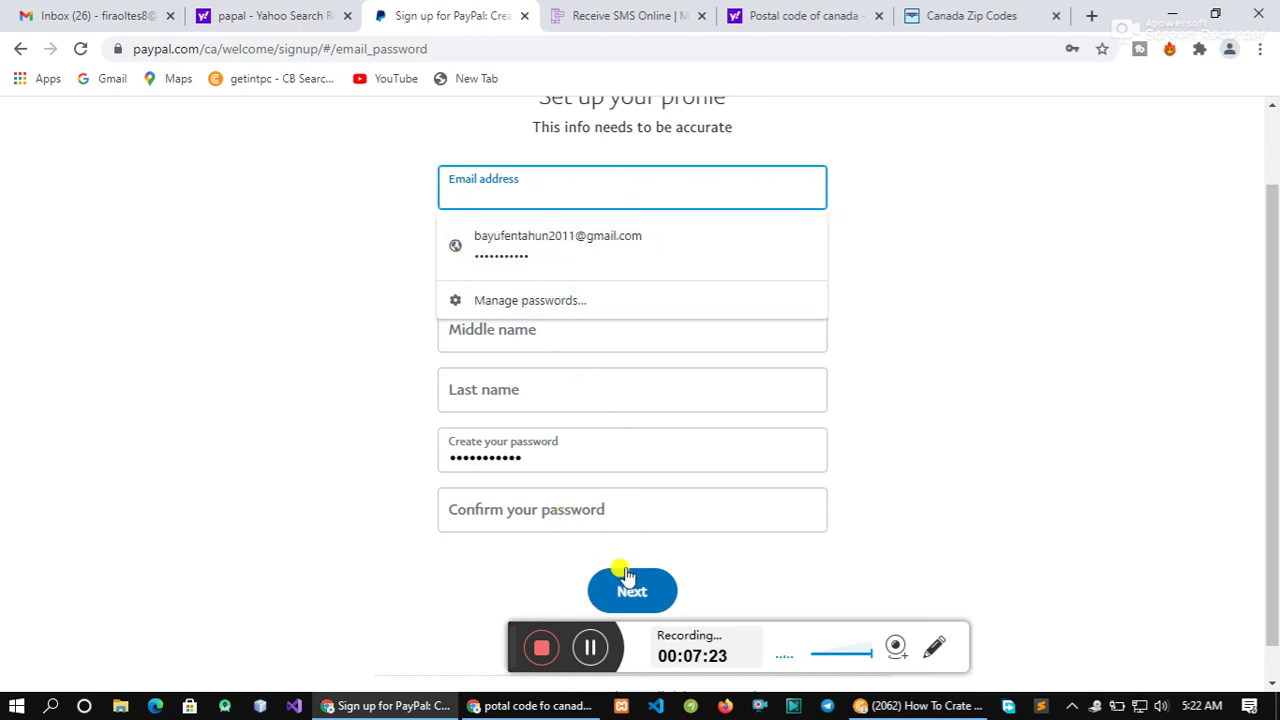
{"action": "left_click", "coordinate": [590, 647]}
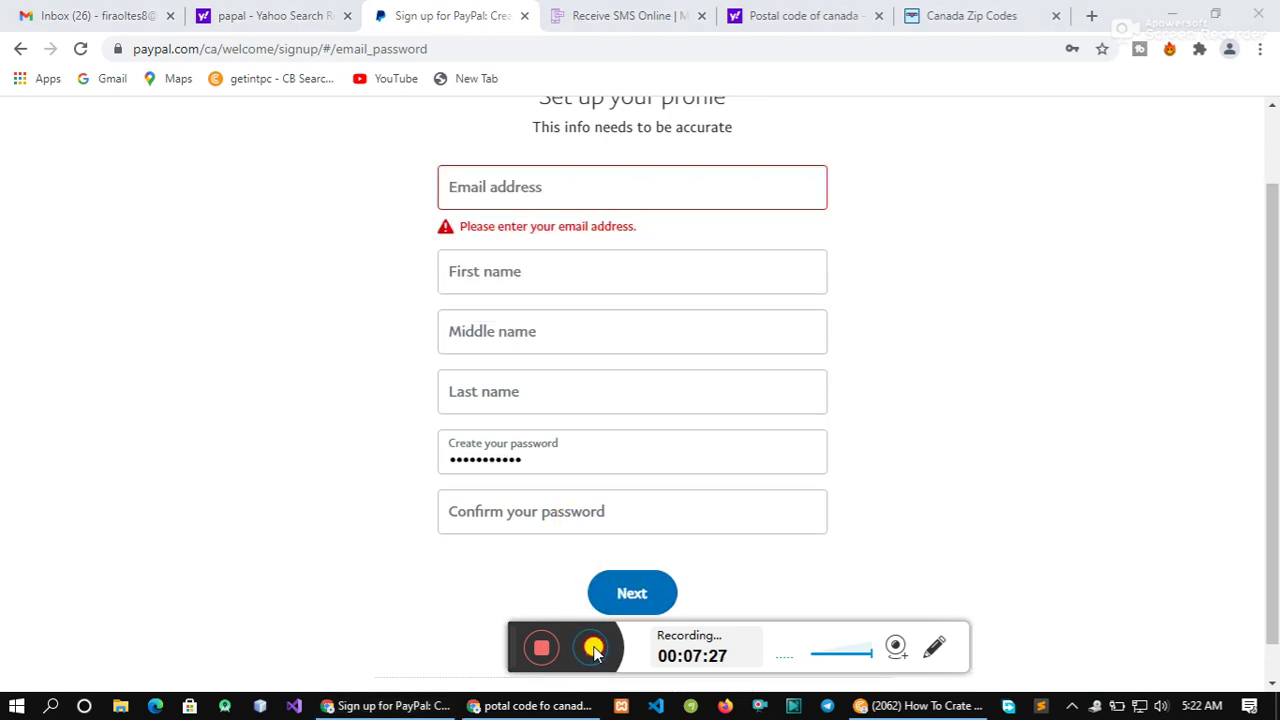
{"action": "left_click", "coordinate": [499, 188]}
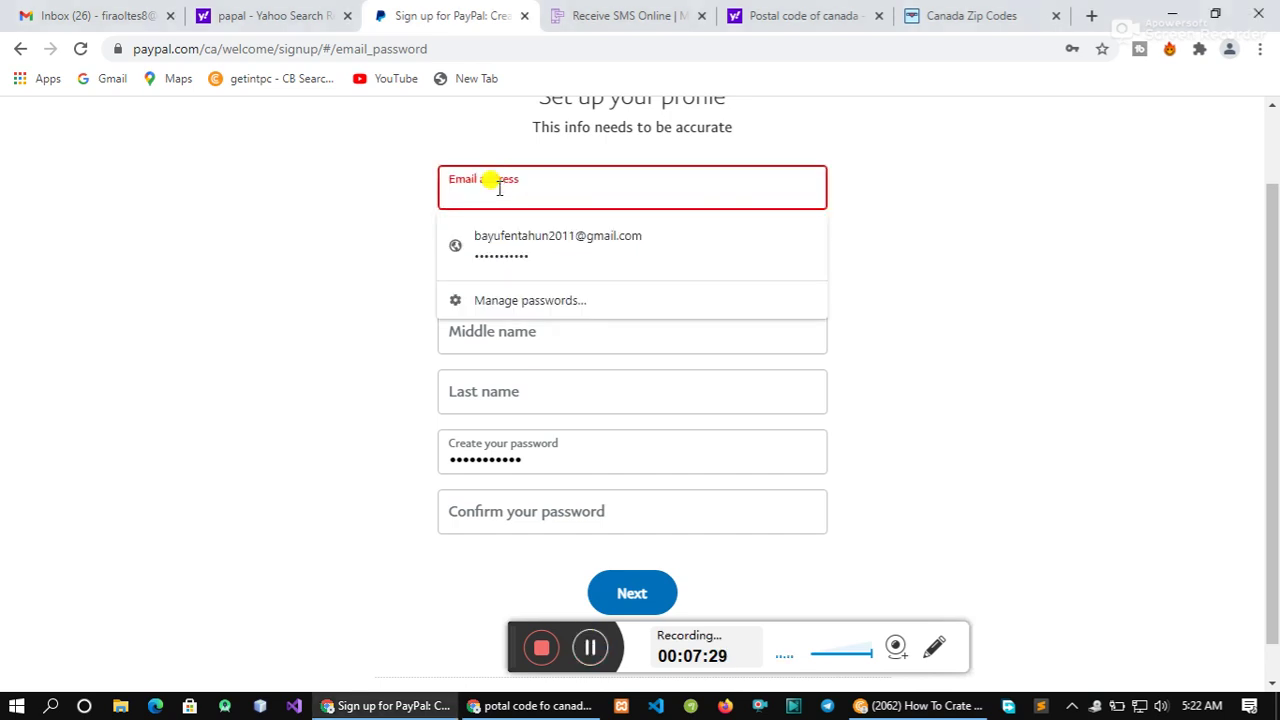
{"action": "scroll", "coordinate": [763, 243], "scroll_direction": "down", "scroll_amount": 1}
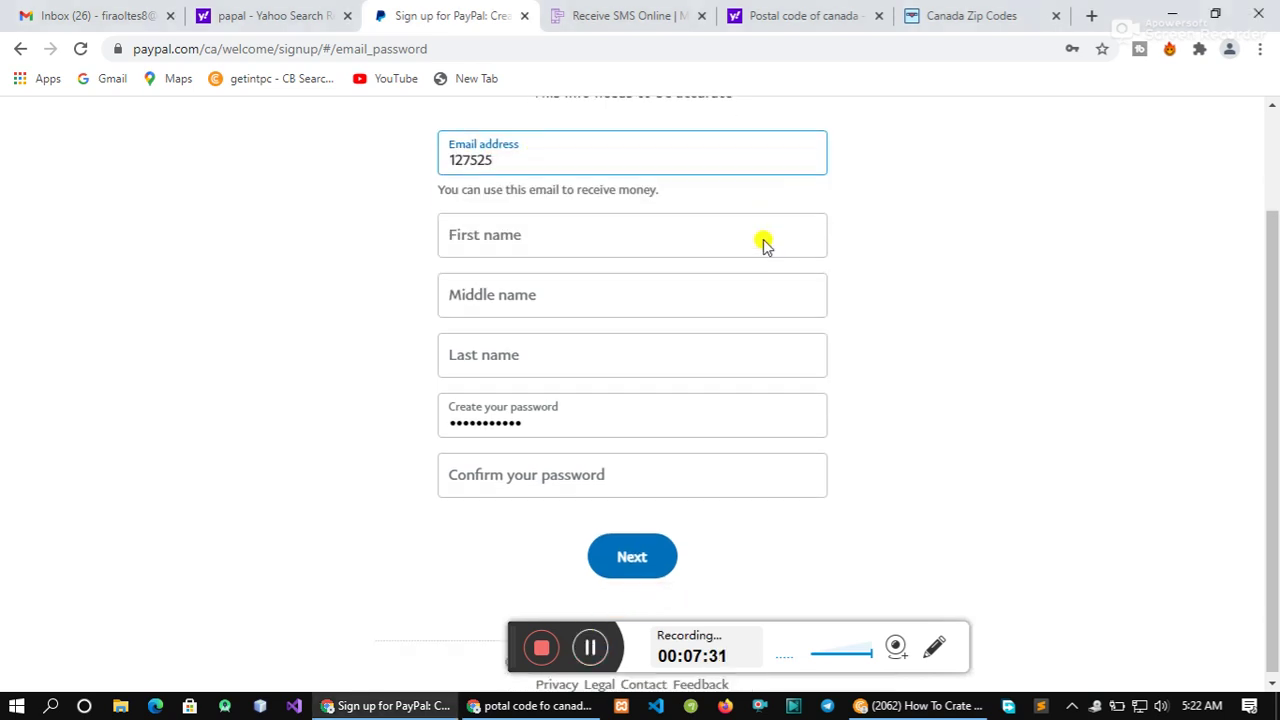
{"action": "key", "text": "BackSpace"}
{"action": "key", "text": "BackSpace"}
{"action": "key", "text": "BackSpace"}
{"action": "key", "text": "BackSpace"}
{"action": "key", "text": "BackSpace"}
{"action": "key", "text": "BackSpace"}
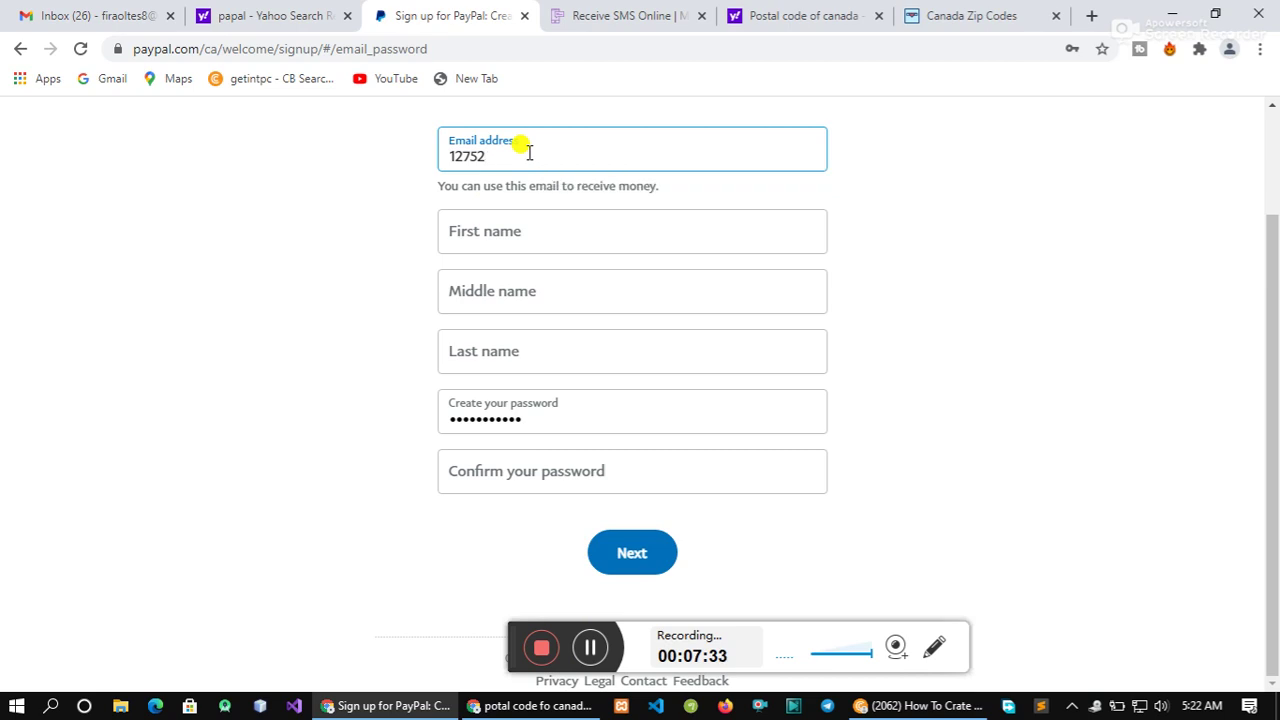
Step: Fill the email with the saved address, complete names and passwords, and submit the profile
{"action": "key", "text": "ctrl+v"}
{"action": "left_click", "coordinate": [583, 646]}
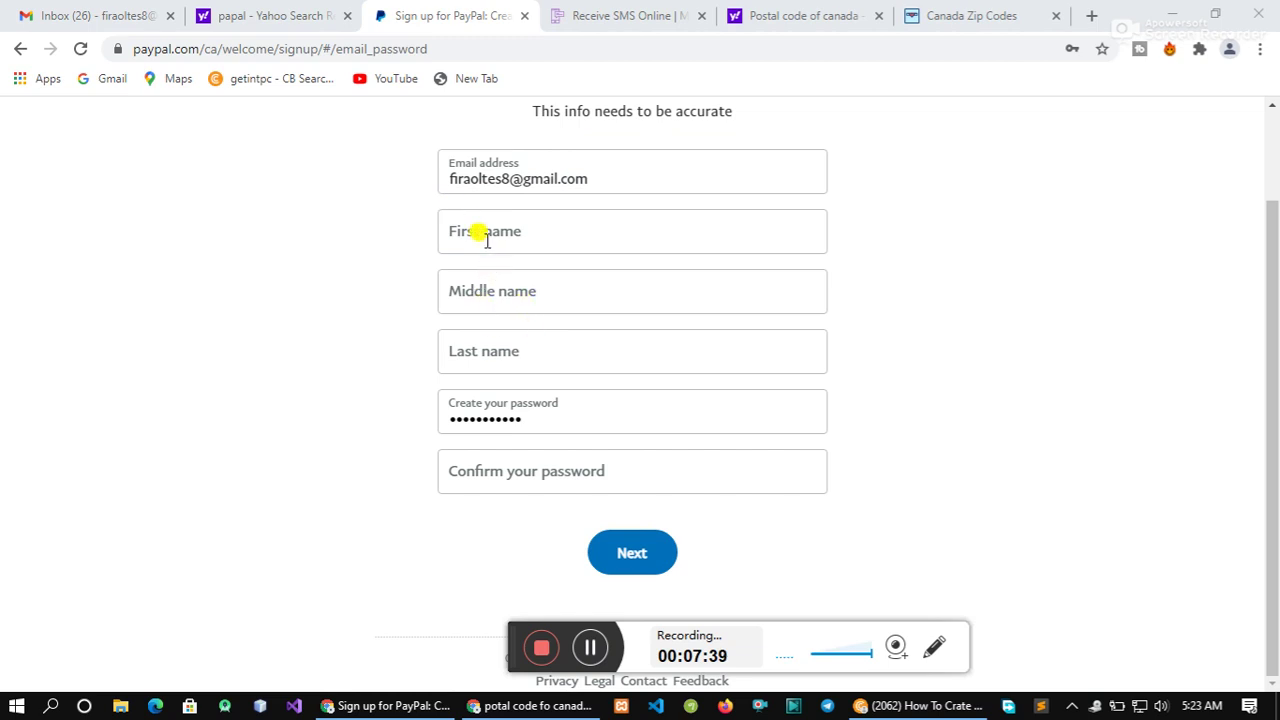
{"action": "left_click", "coordinate": [590, 647]}
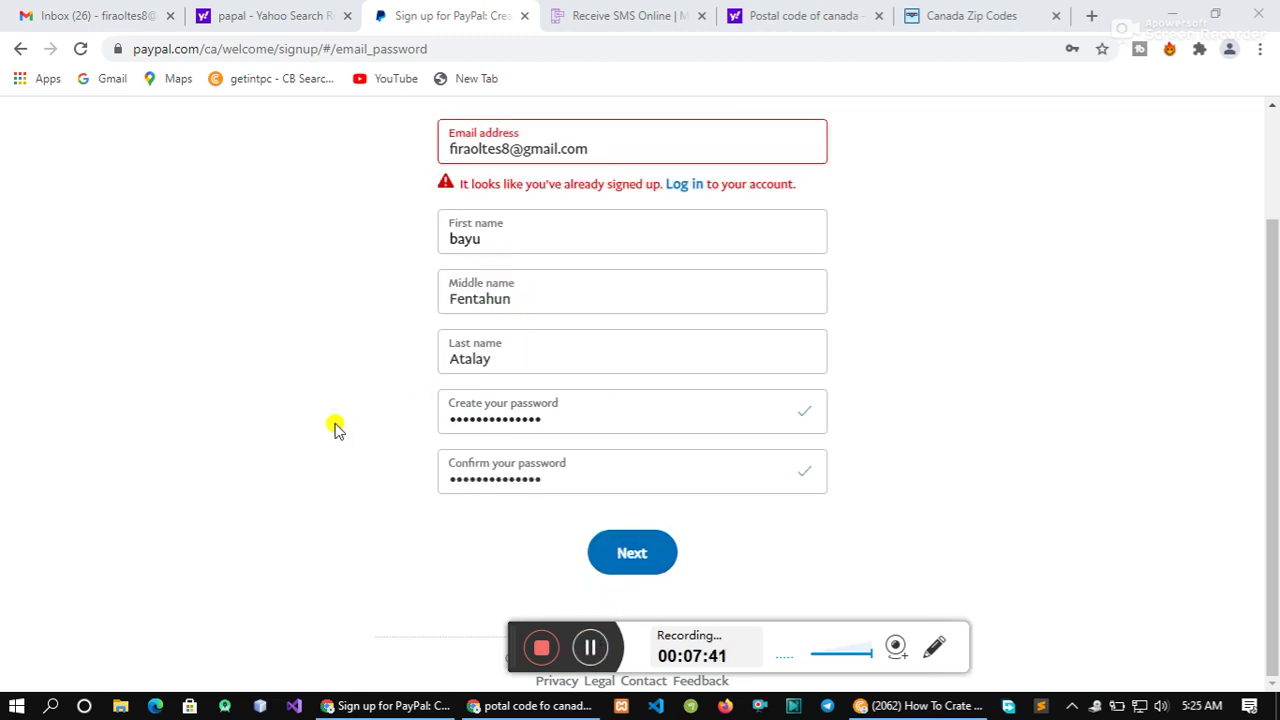
{"action": "left_click", "coordinate": [632, 558]}
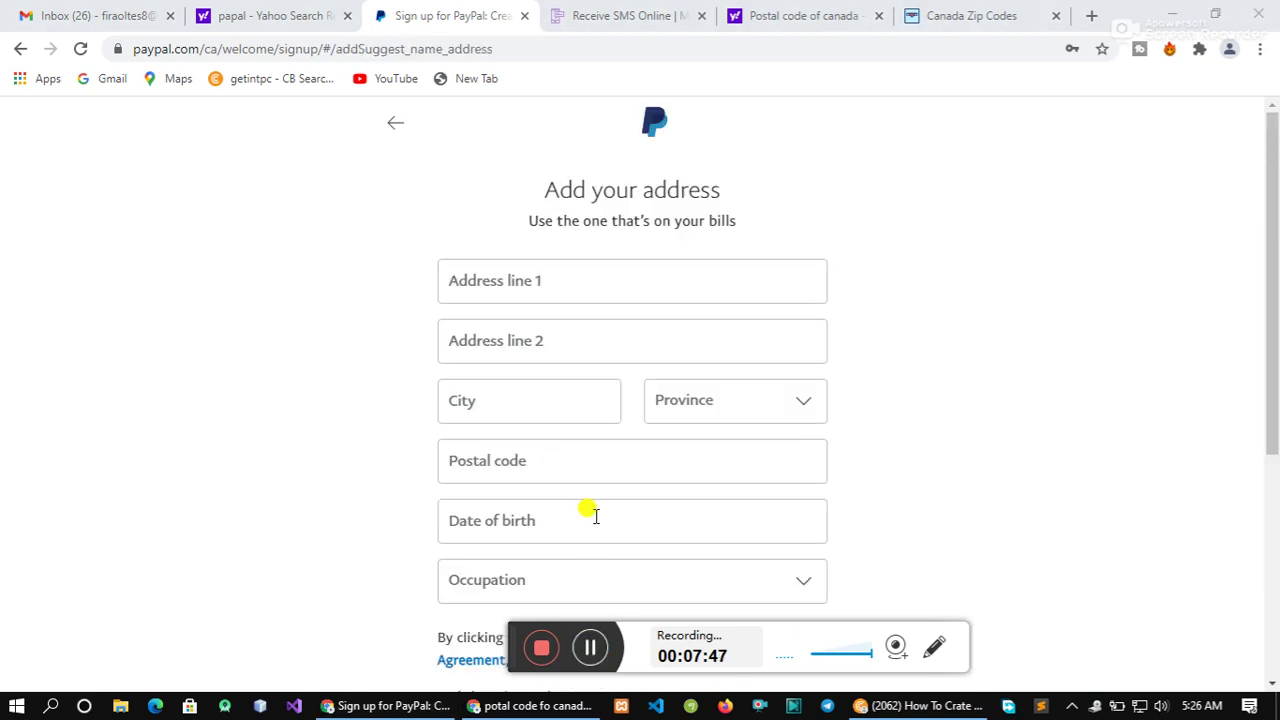
Step: Look over the empty 'Add your address' form, then bring up the Yahoo 'papal' results
{"action": "scroll", "coordinate": [606, 374], "scroll_direction": "down", "scroll_amount": 2}
{"action": "scroll", "coordinate": [606, 374], "scroll_direction": "up", "scroll_amount": 2}
{"action": "scroll", "coordinate": [600, 400], "scroll_direction": "down", "scroll_amount": 2}
{"action": "scroll", "coordinate": [580, 460], "scroll_direction": "up", "scroll_amount": 1}
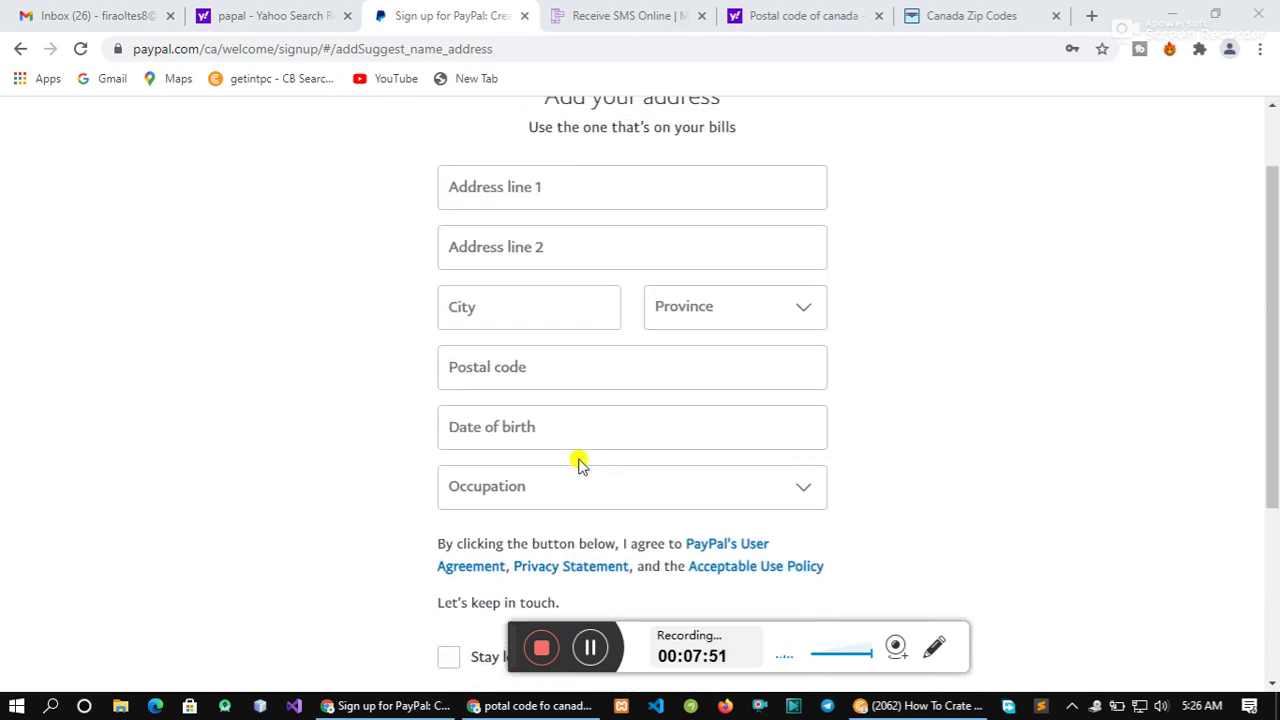
{"action": "left_click", "coordinate": [590, 648]}
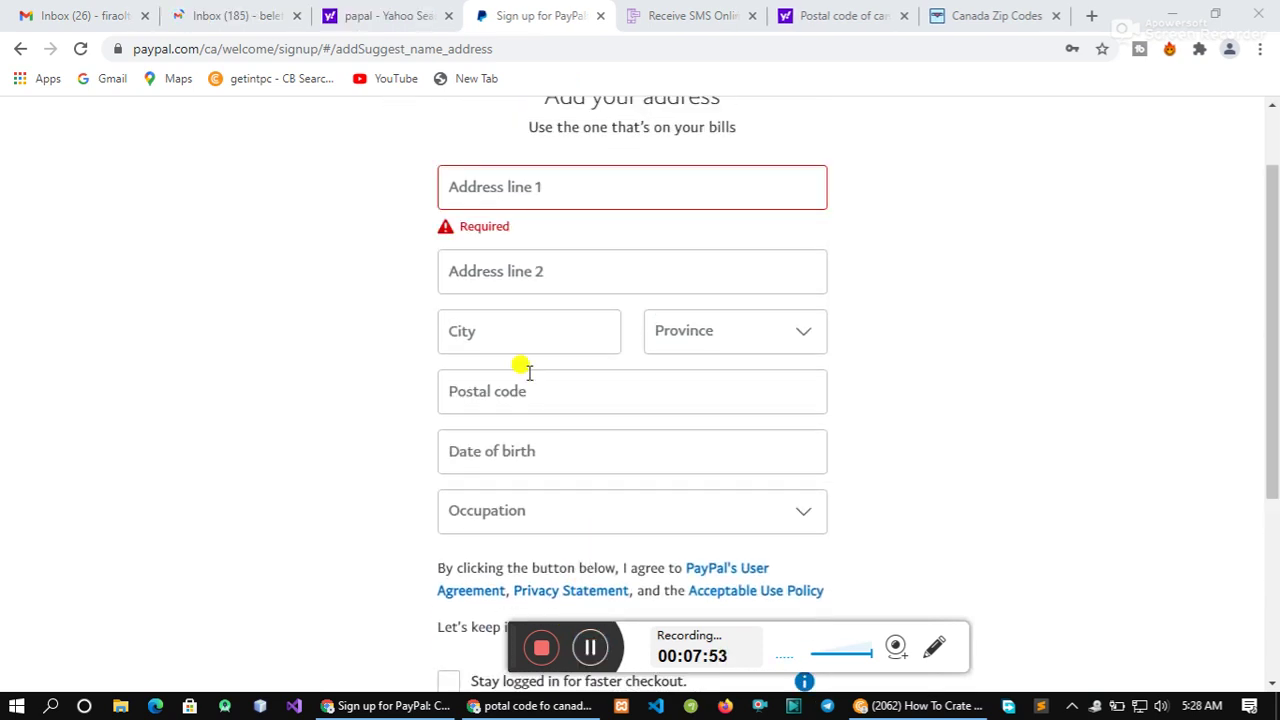
{"action": "left_click", "coordinate": [386, 18]}
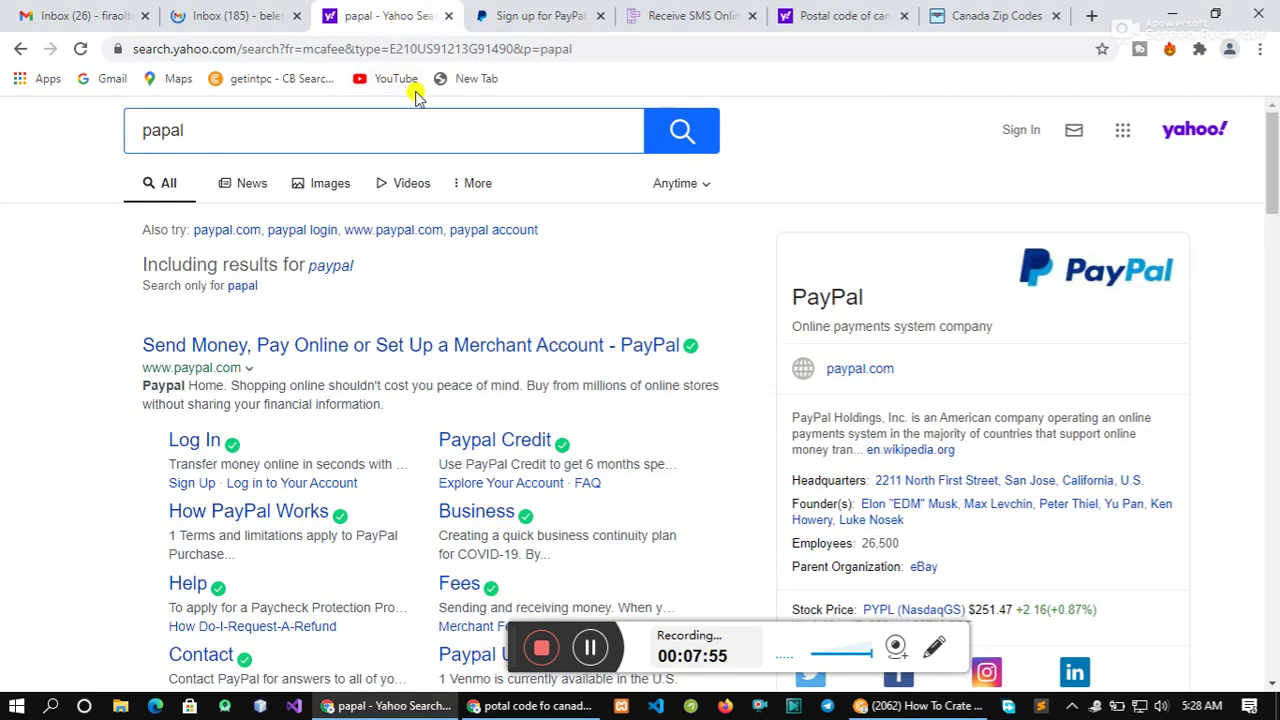
Step: Copy the region name 'Ontario' from the SMSReceiveFree number page and return to PayPal
{"action": "left_click", "coordinate": [700, 18]}
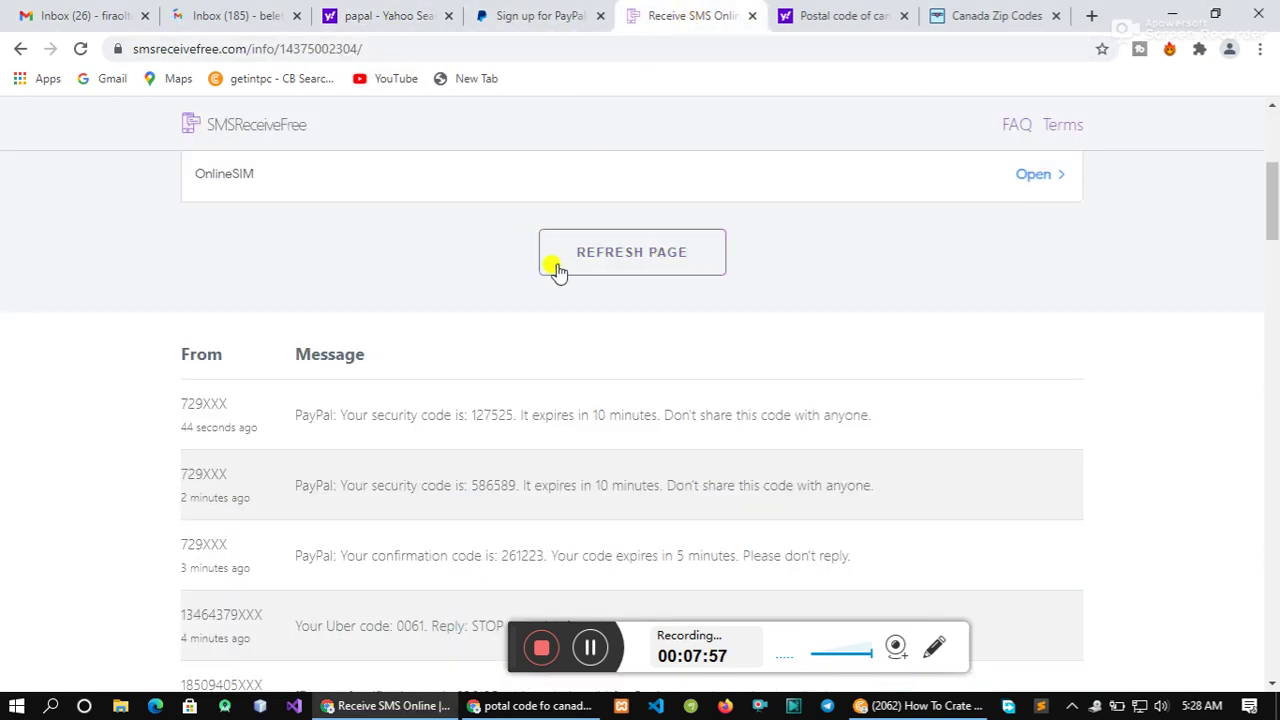
{"action": "scroll", "coordinate": [594, 334], "scroll_direction": "up", "scroll_amount": 4}
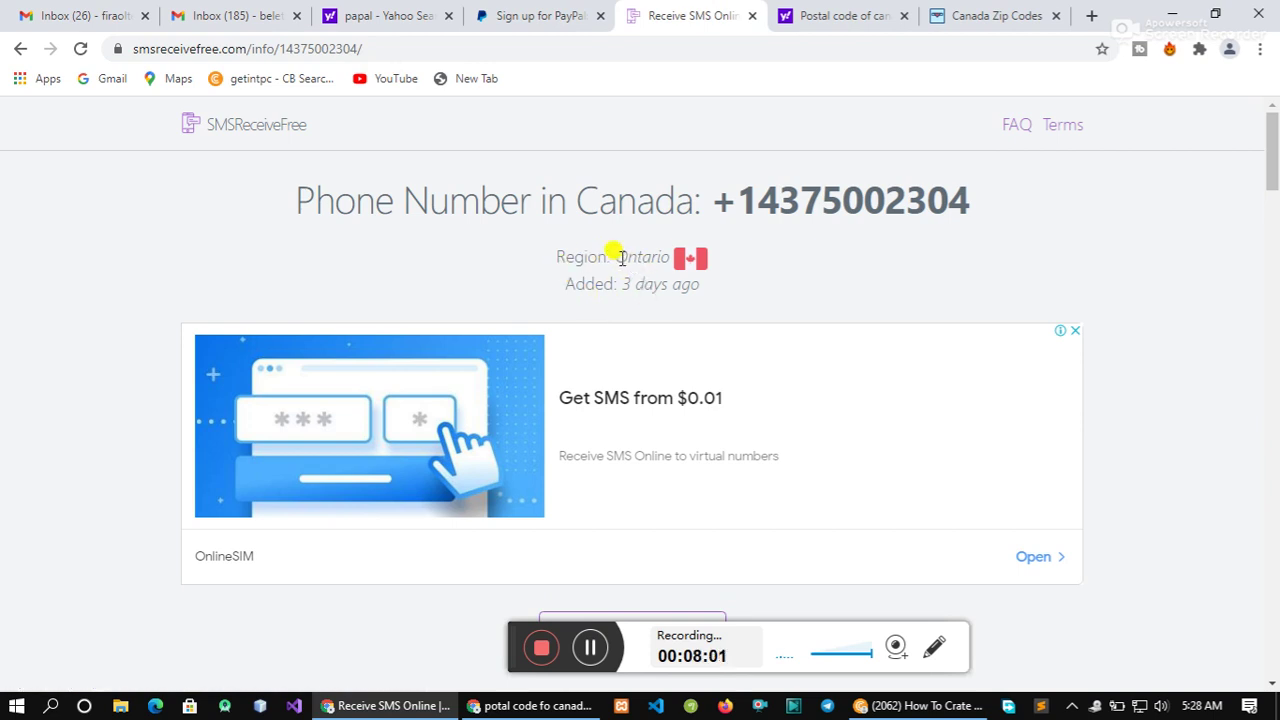
{"action": "double_click", "coordinate": [638, 257]}
{"action": "key", "text": "ctrl+c"}
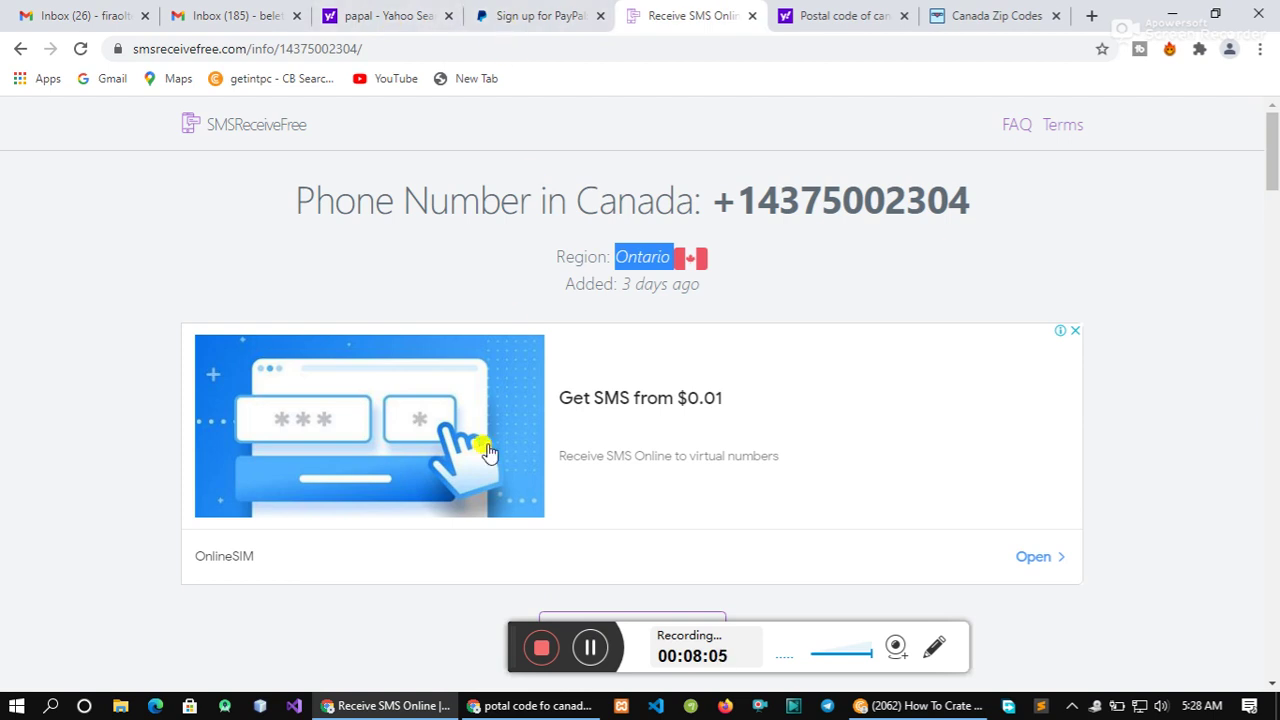
{"action": "key", "text": "ctrl+shift+Tab"}
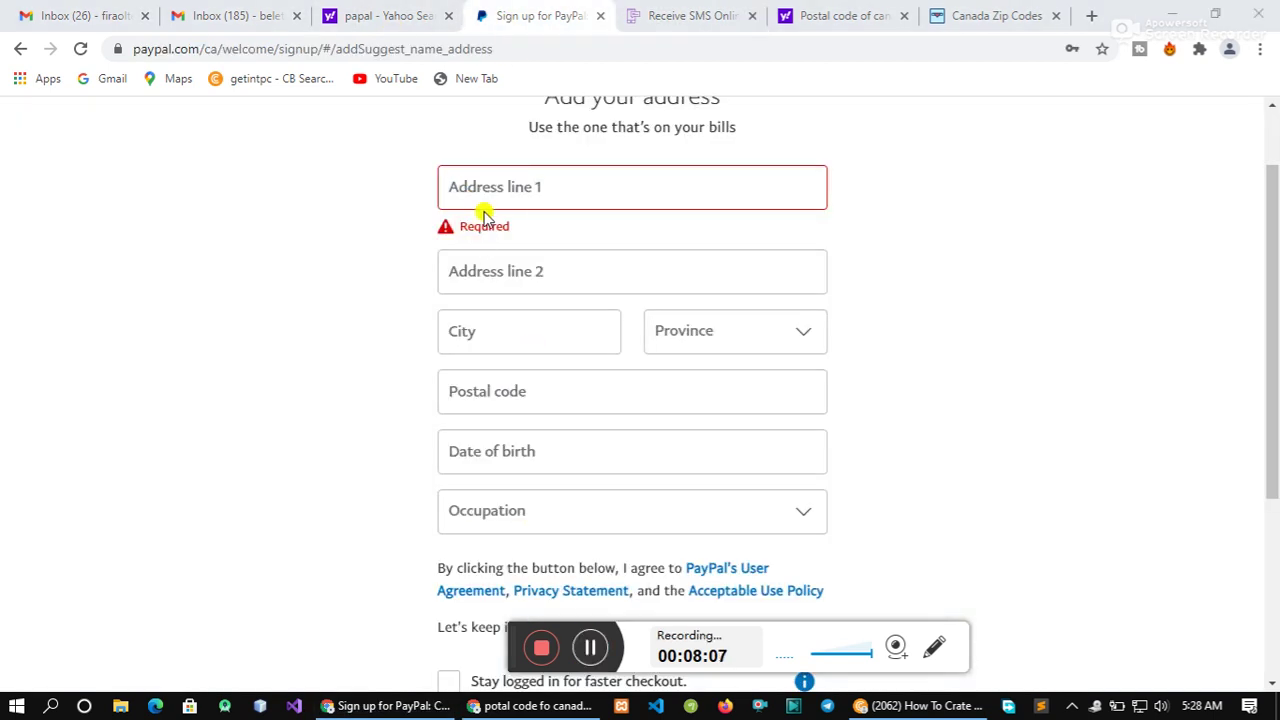
Step: Paste 'Ontario' into Address line 1, Address line 2 and City, and choose Ontario as Province
{"action": "left_click", "coordinate": [481, 194]}
{"action": "key", "text": "ctrl+v"}
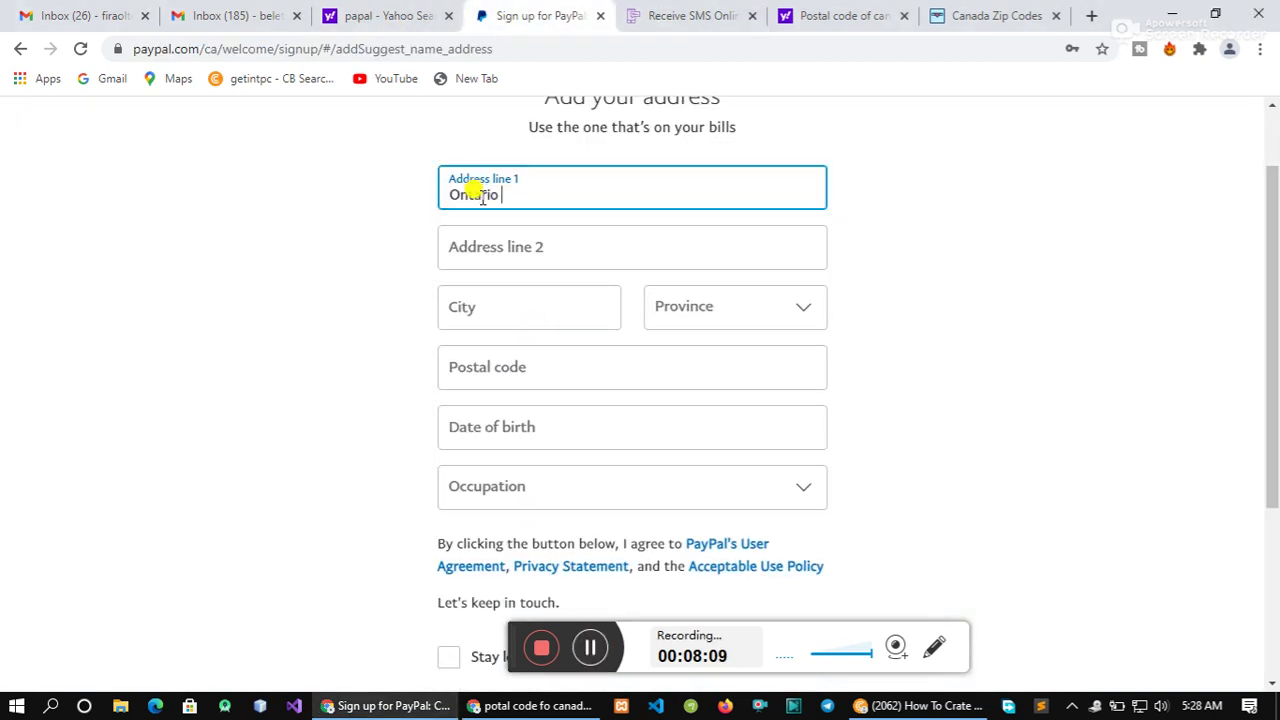
{"action": "left_click", "coordinate": [593, 648]}
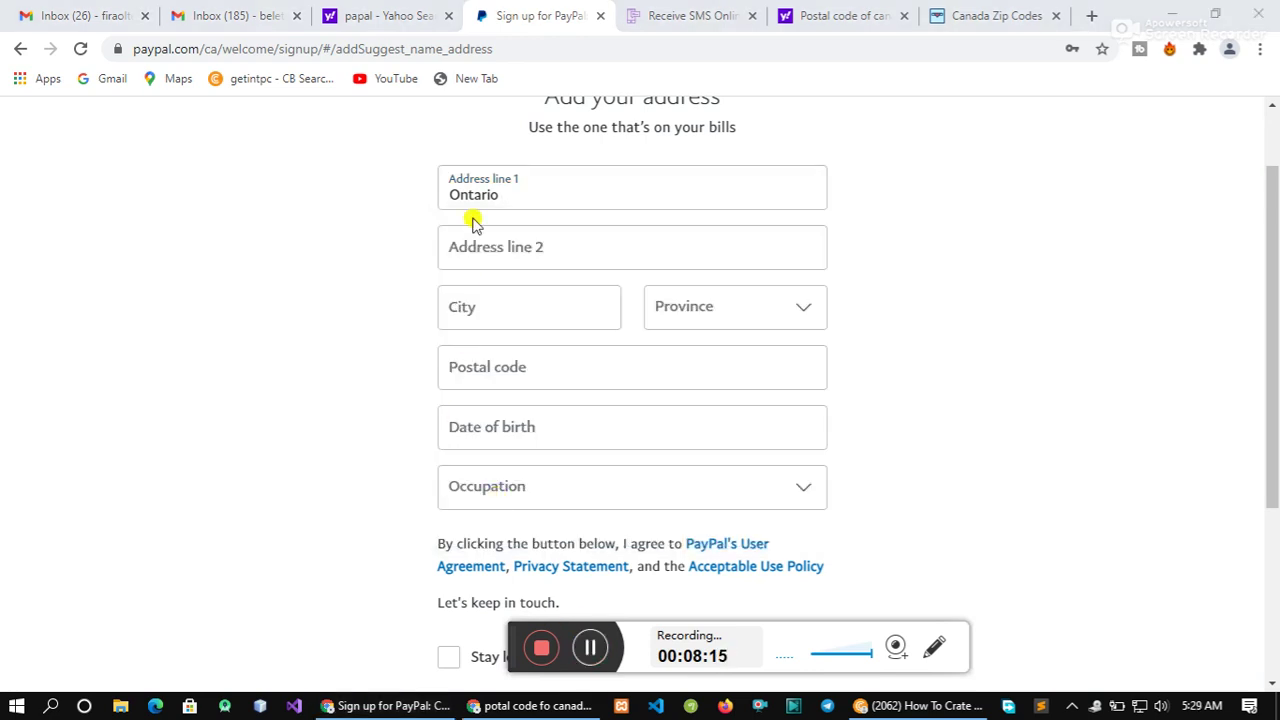
{"action": "left_click", "coordinate": [491, 253]}
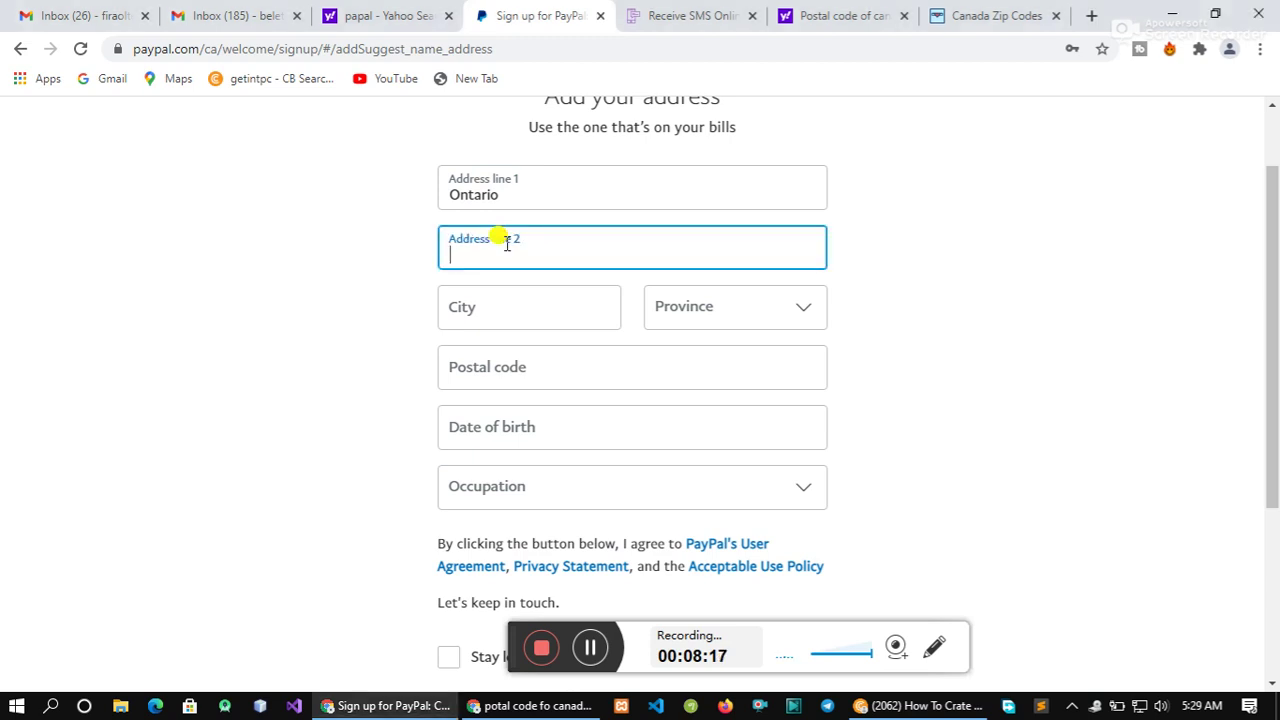
{"action": "key", "text": "ctrl+v"}
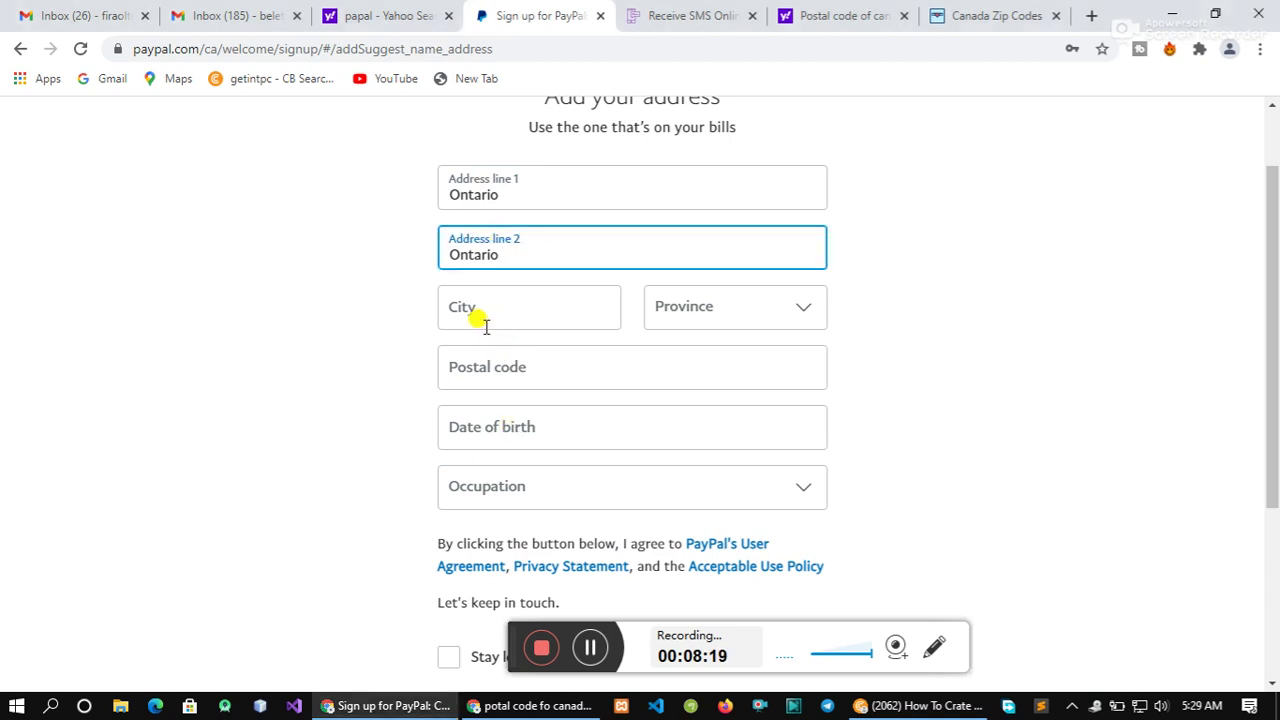
{"action": "left_click", "coordinate": [587, 652]}
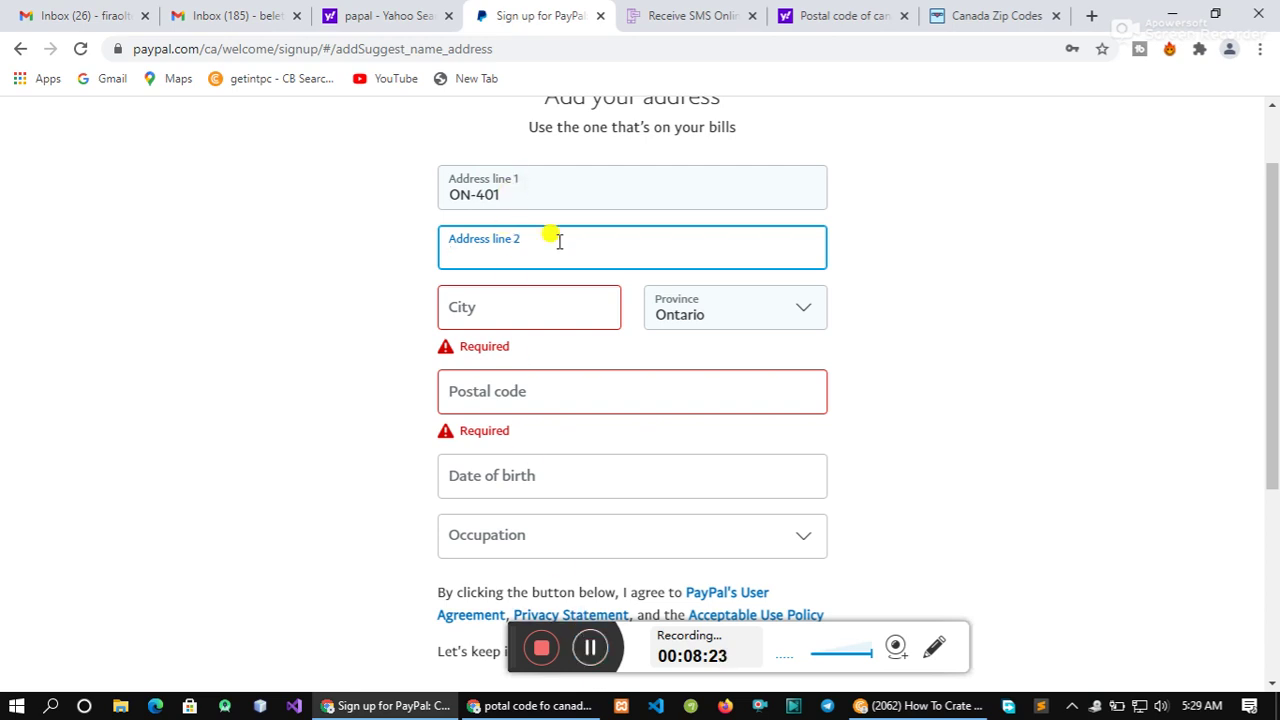
{"action": "scroll", "coordinate": [540, 220], "scroll_direction": "up", "scroll_amount": 1}
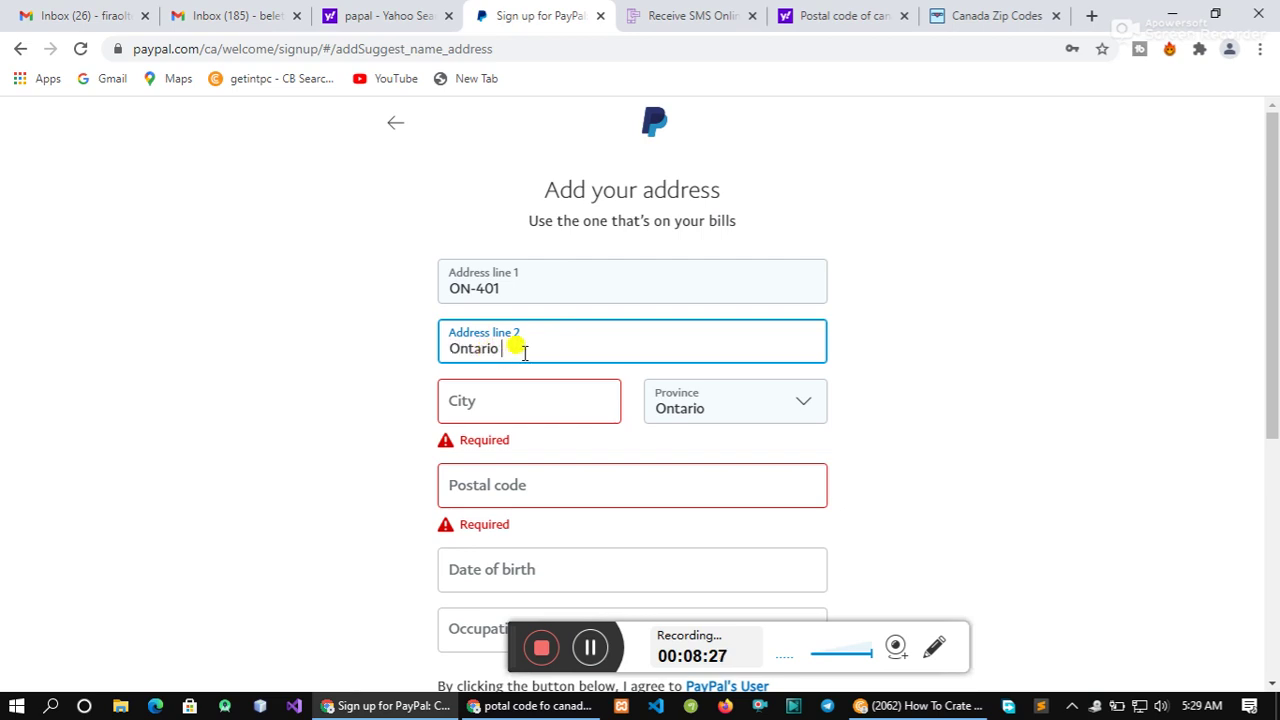
{"action": "left_click", "coordinate": [1022, 355]}
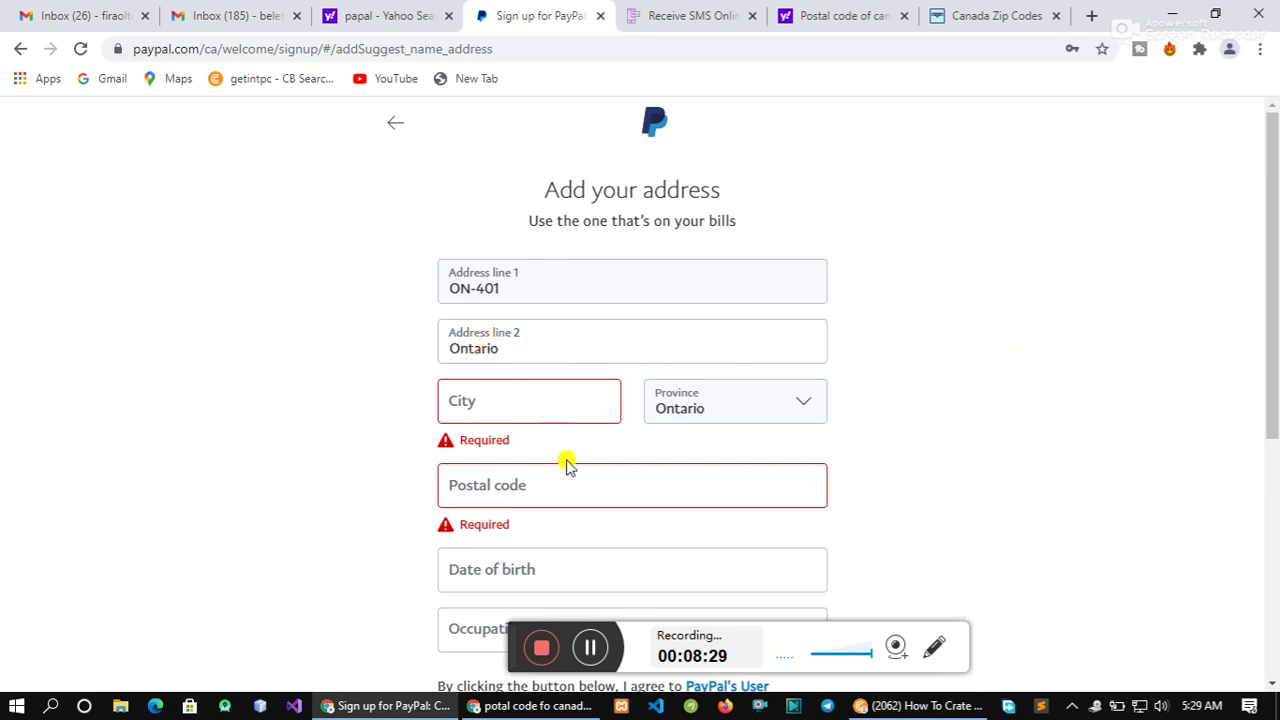
{"action": "left_click", "coordinate": [590, 648]}
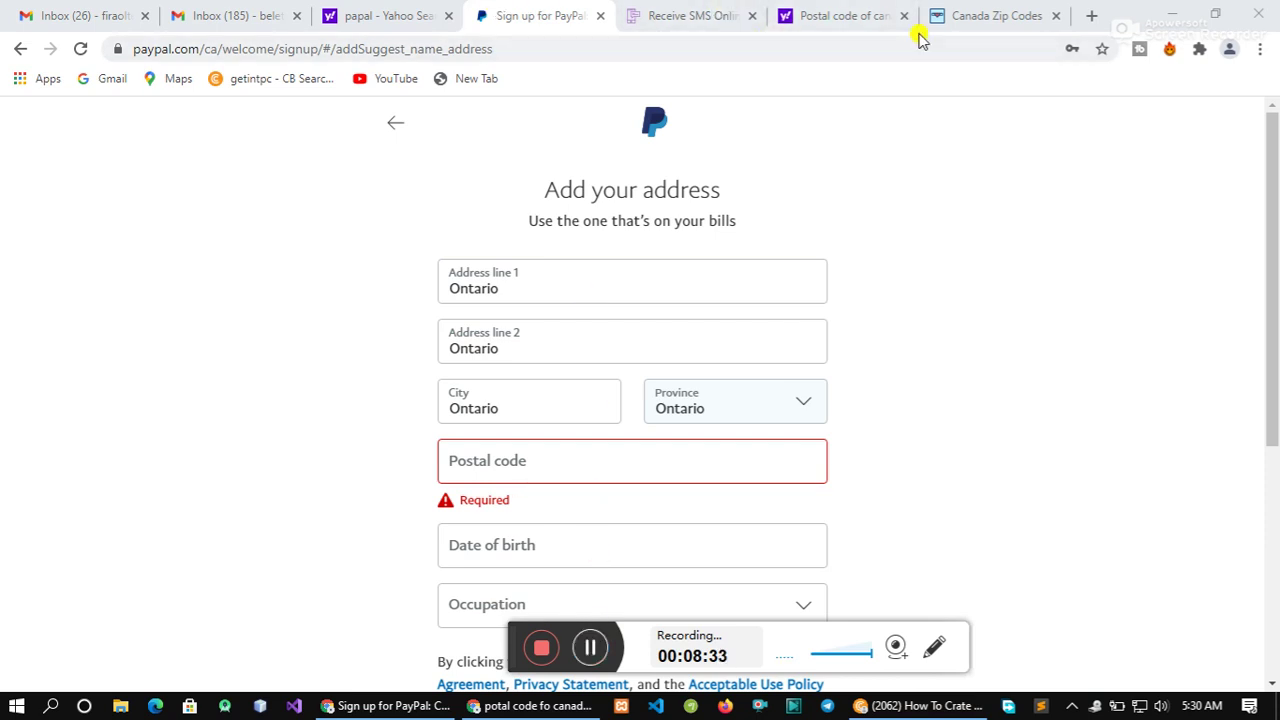
Step: Select the A1A 1A1 postal code format example in the Yahoo 'Postal code of canada' results
{"action": "left_click", "coordinate": [976, 30]}
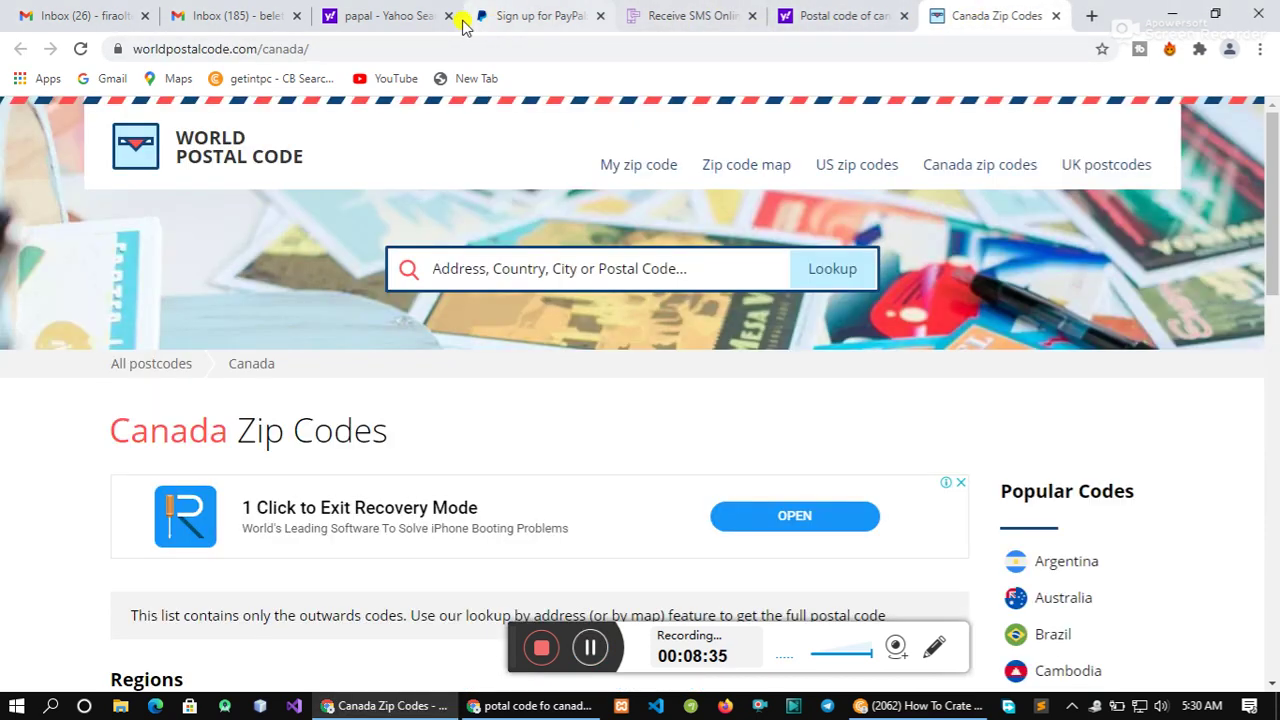
{"action": "left_click", "coordinate": [835, 17]}
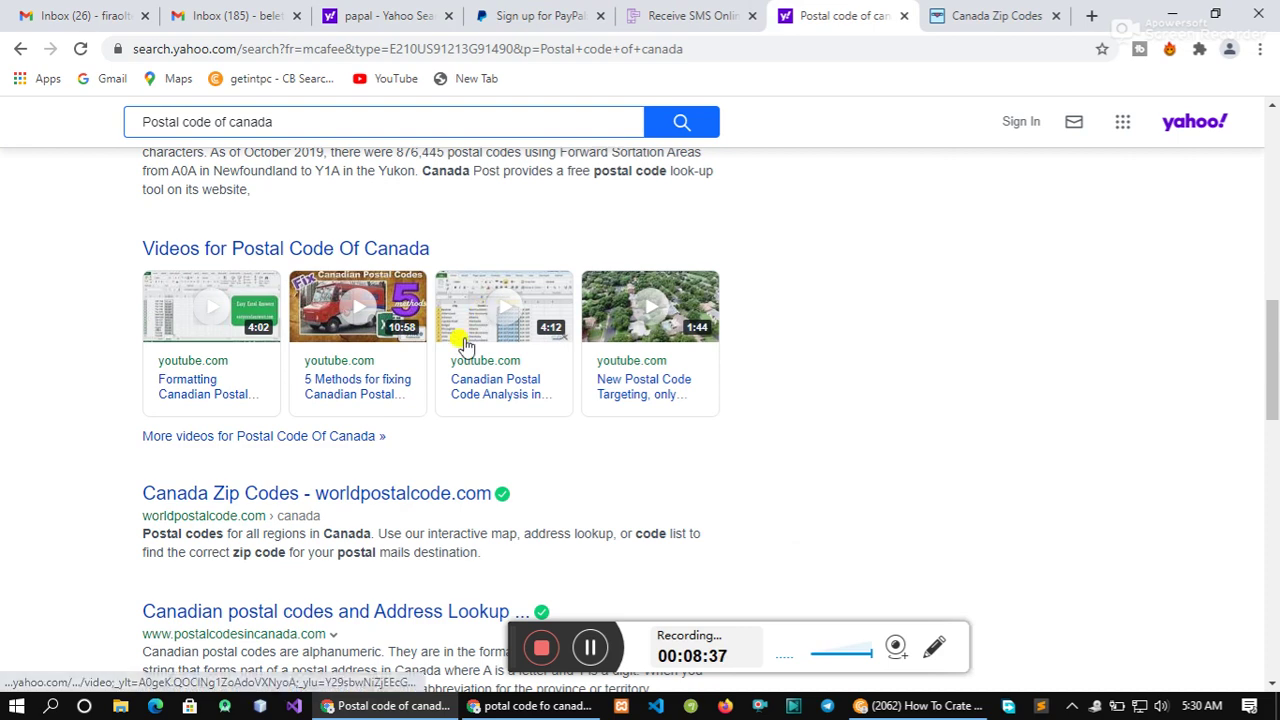
{"action": "scroll", "coordinate": [457, 343], "scroll_direction": "up", "scroll_amount": 2}
{"action": "mouse_move", "coordinate": [455, 708]}
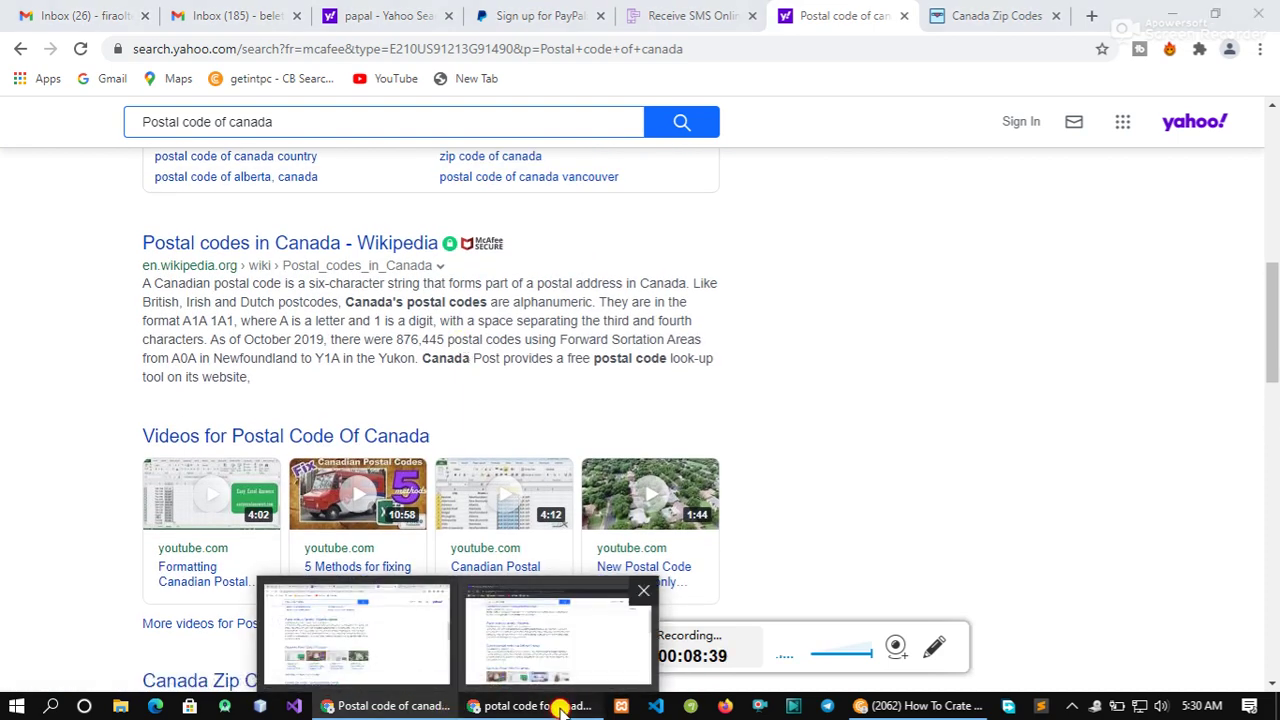
{"action": "left_click", "coordinate": [530, 706]}
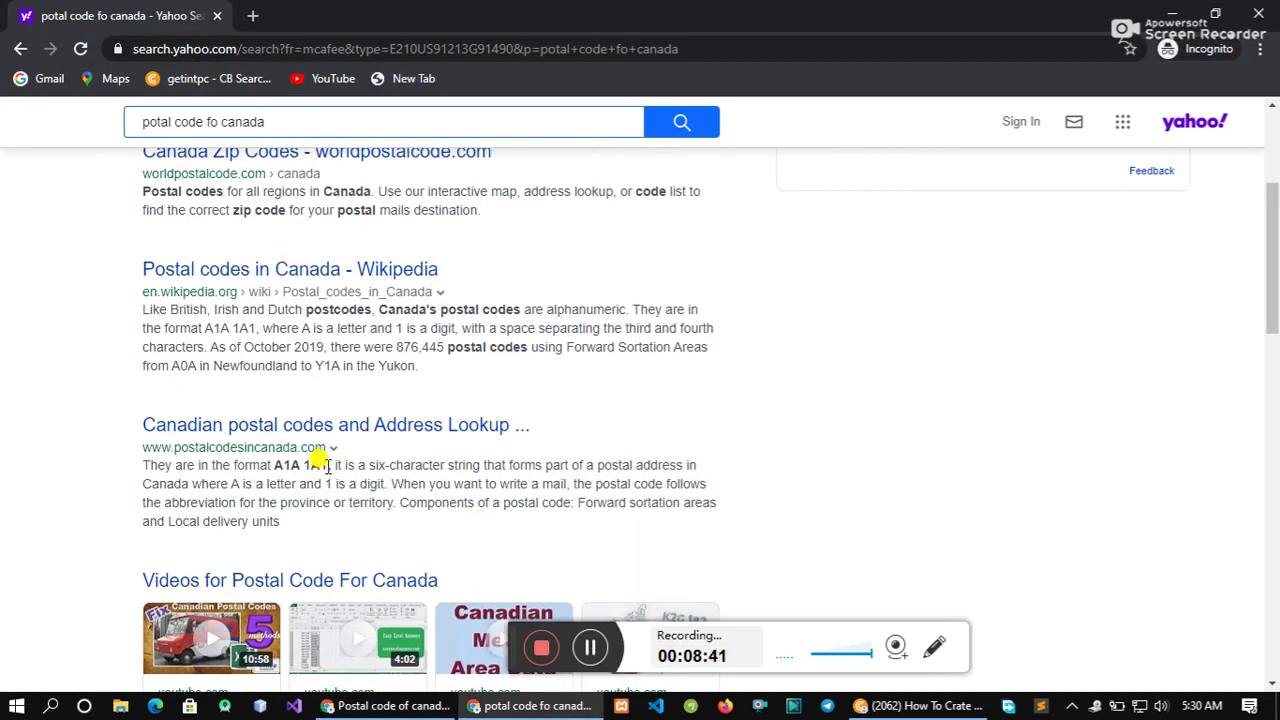
{"action": "left_click_drag", "start_coordinate": [316, 459], "coordinate": [284, 455]}
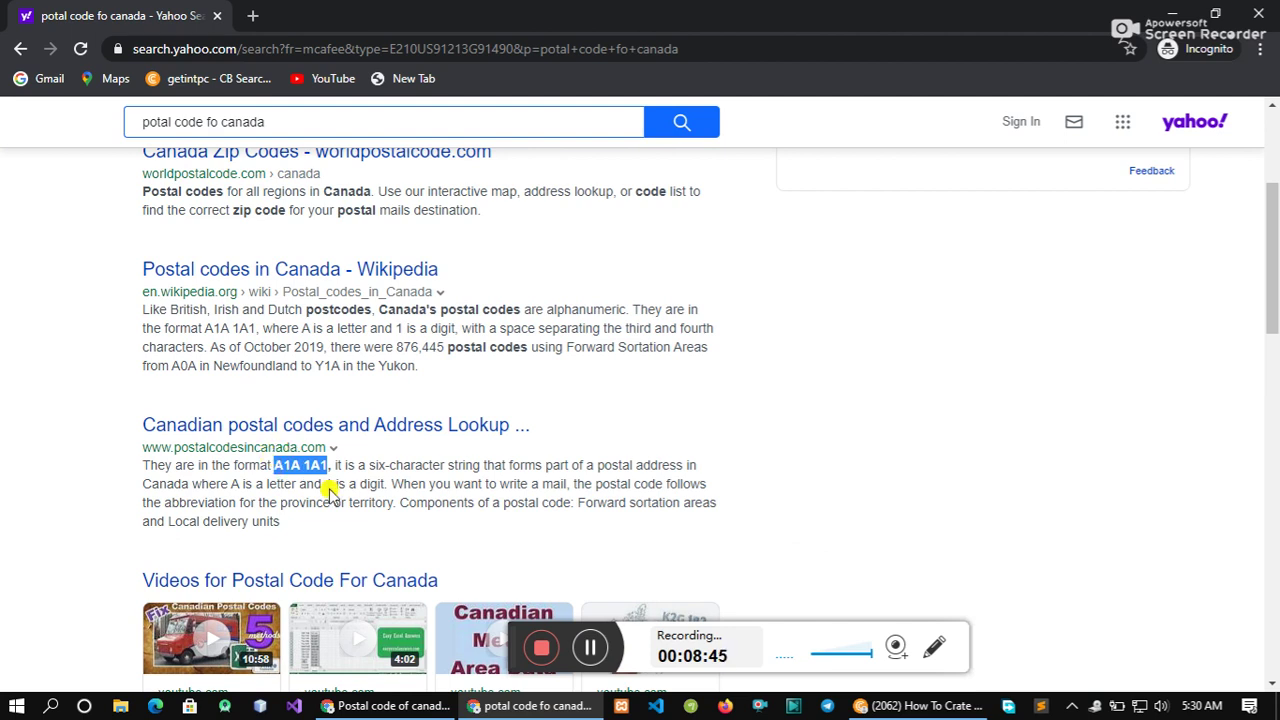
Step: Return to the PayPal sign-up address form and place the cursor in Postal code
{"action": "mouse_move", "coordinate": [425, 713]}
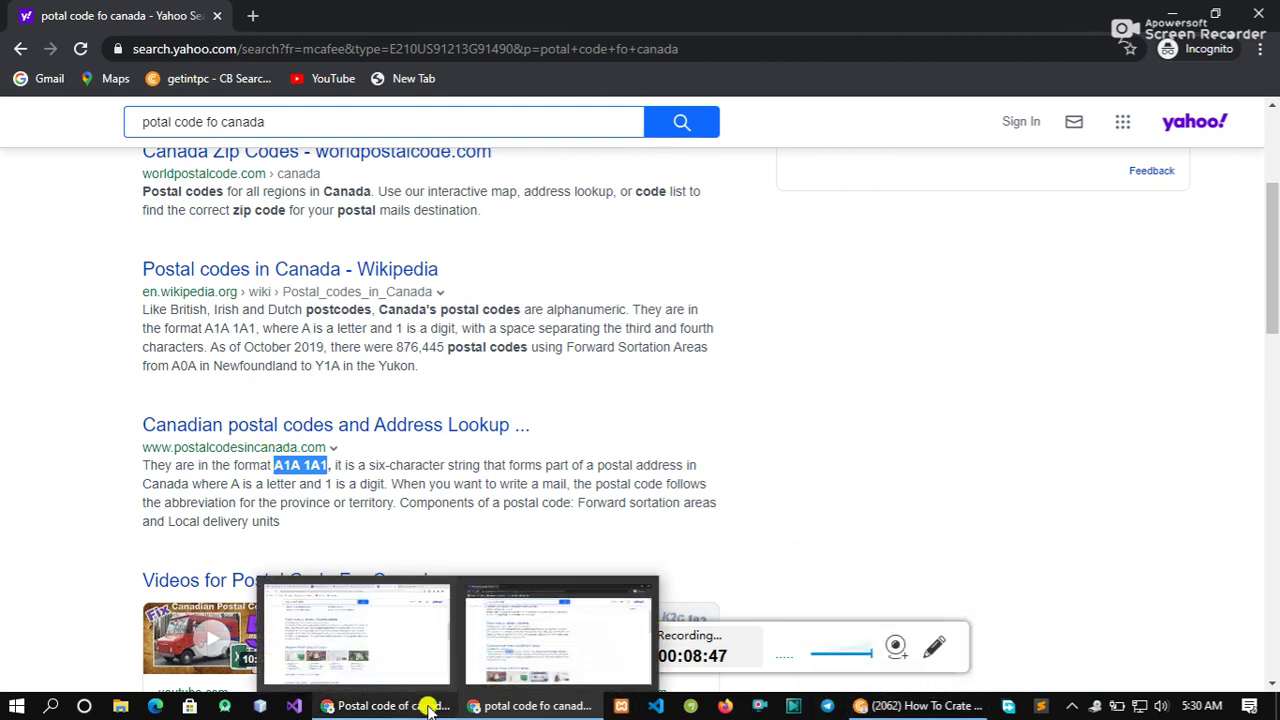
{"action": "left_click", "coordinate": [437, 616]}
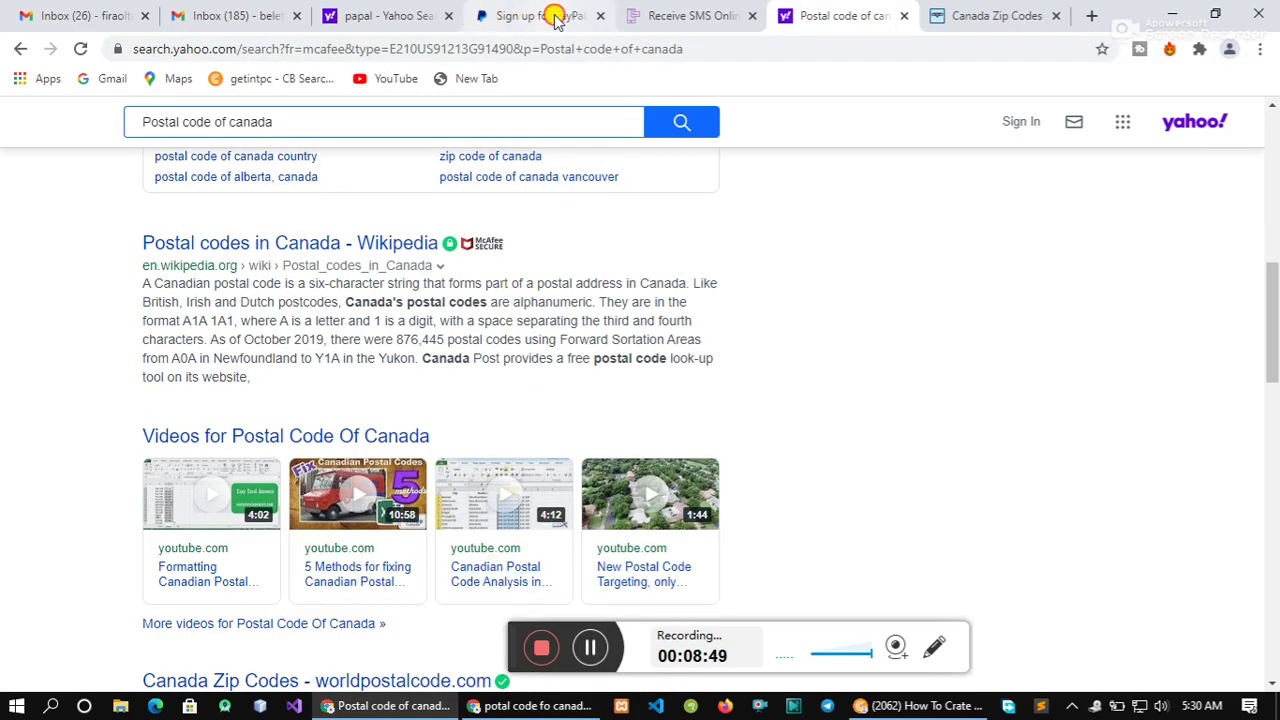
{"action": "left_click", "coordinate": [541, 15]}
{"action": "left_click", "coordinate": [490, 459]}
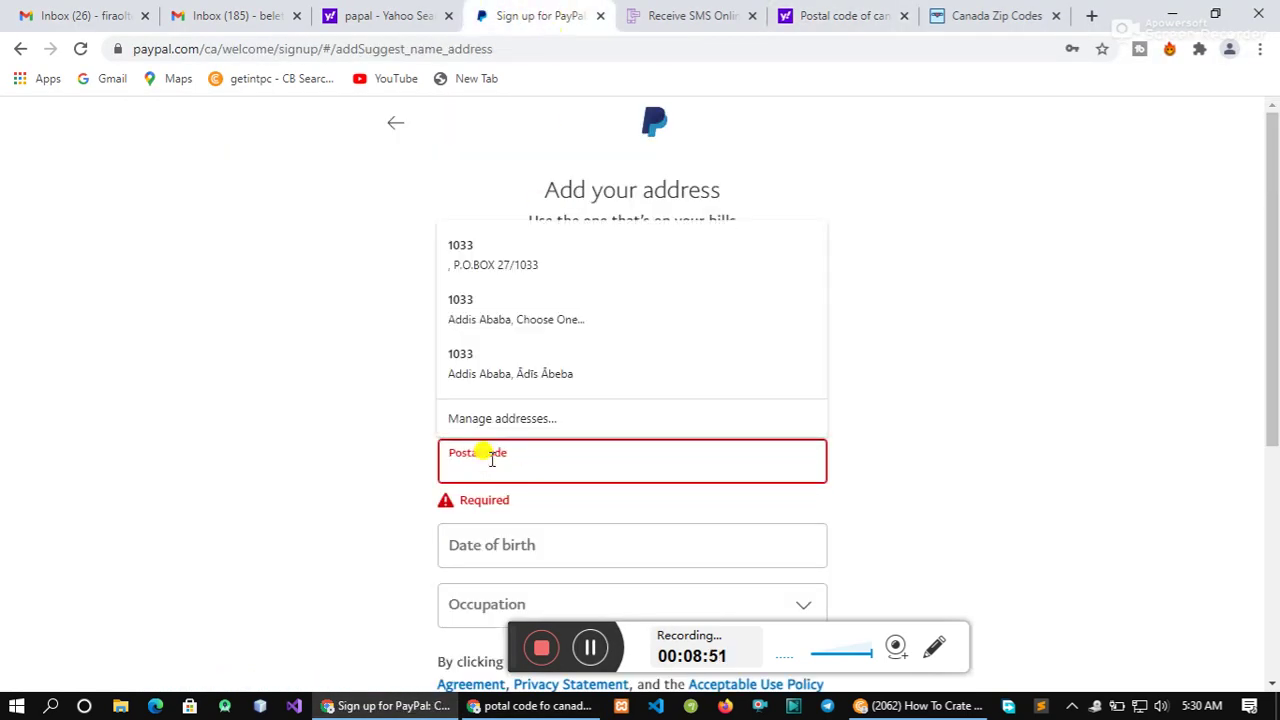
Step: Paste A1A 1A1 as the postal code and start entering the 7/8/1994 birth date
{"action": "type", "text": "A1A 1A1"}
{"action": "scroll", "coordinate": [585, 470], "scroll_direction": "down", "scroll_amount": 1}
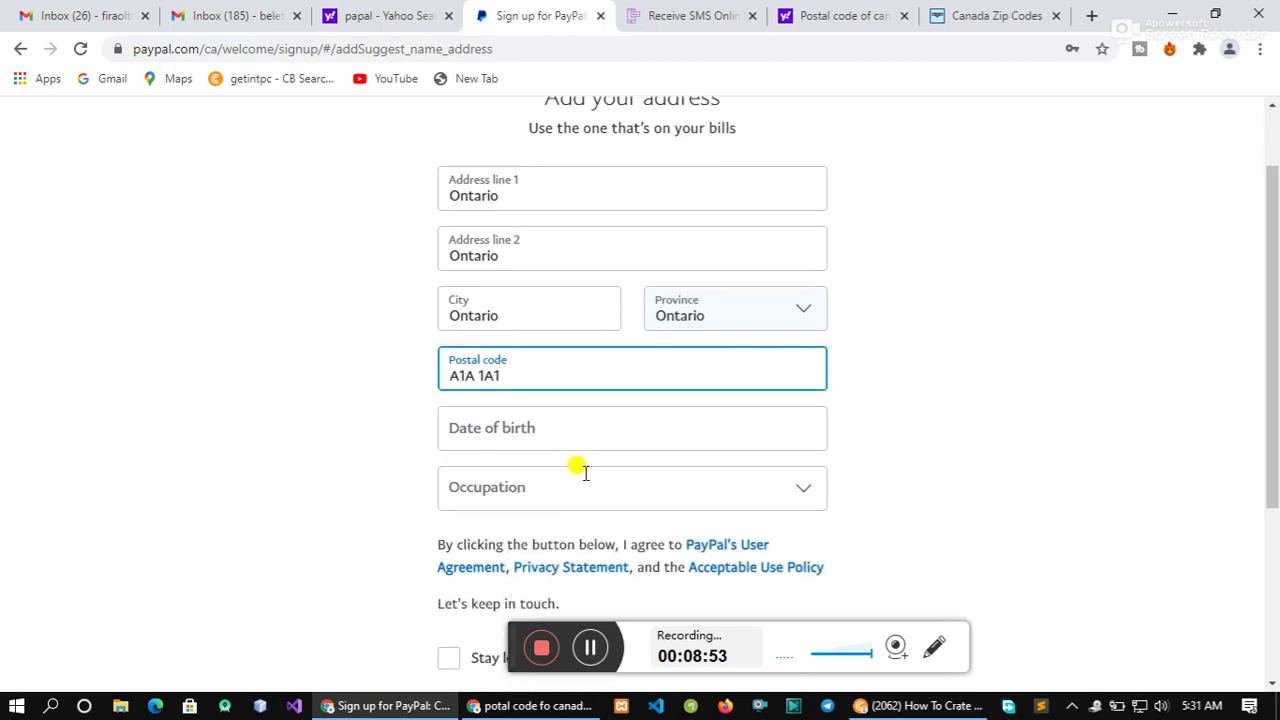
{"action": "left_click", "coordinate": [495, 428]}
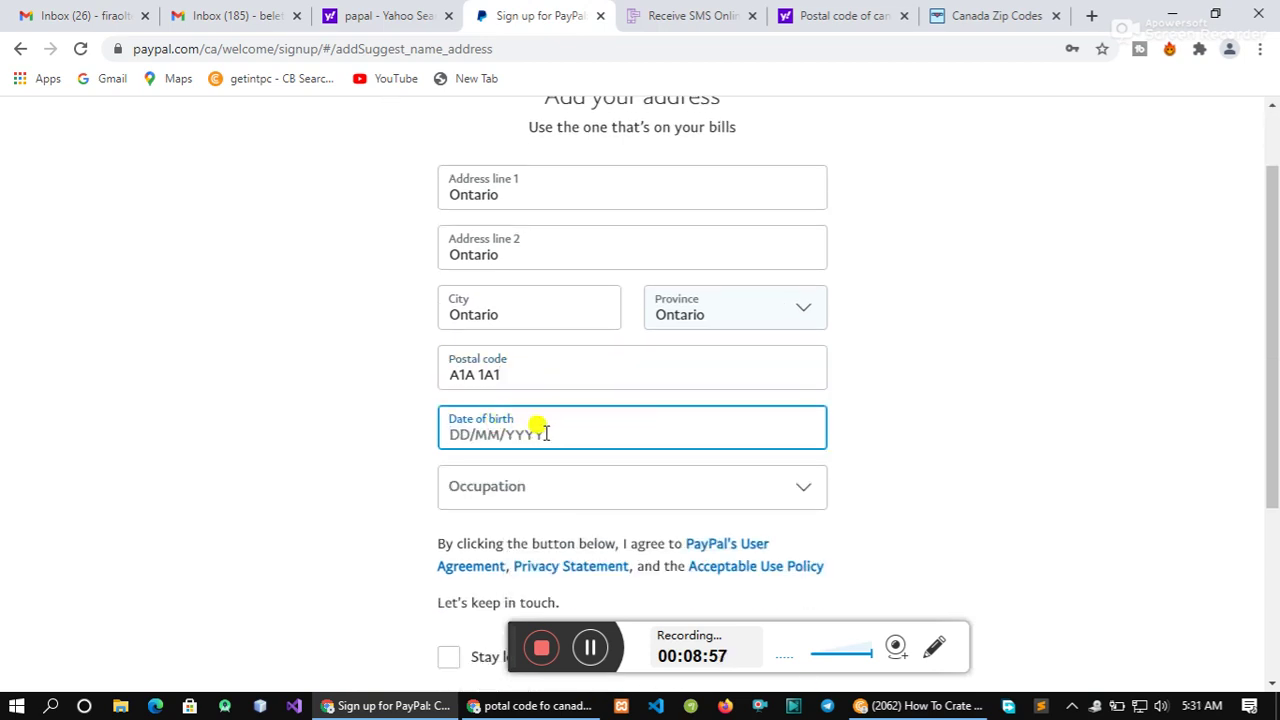
{"action": "type", "text": "7_/8_/1994"}
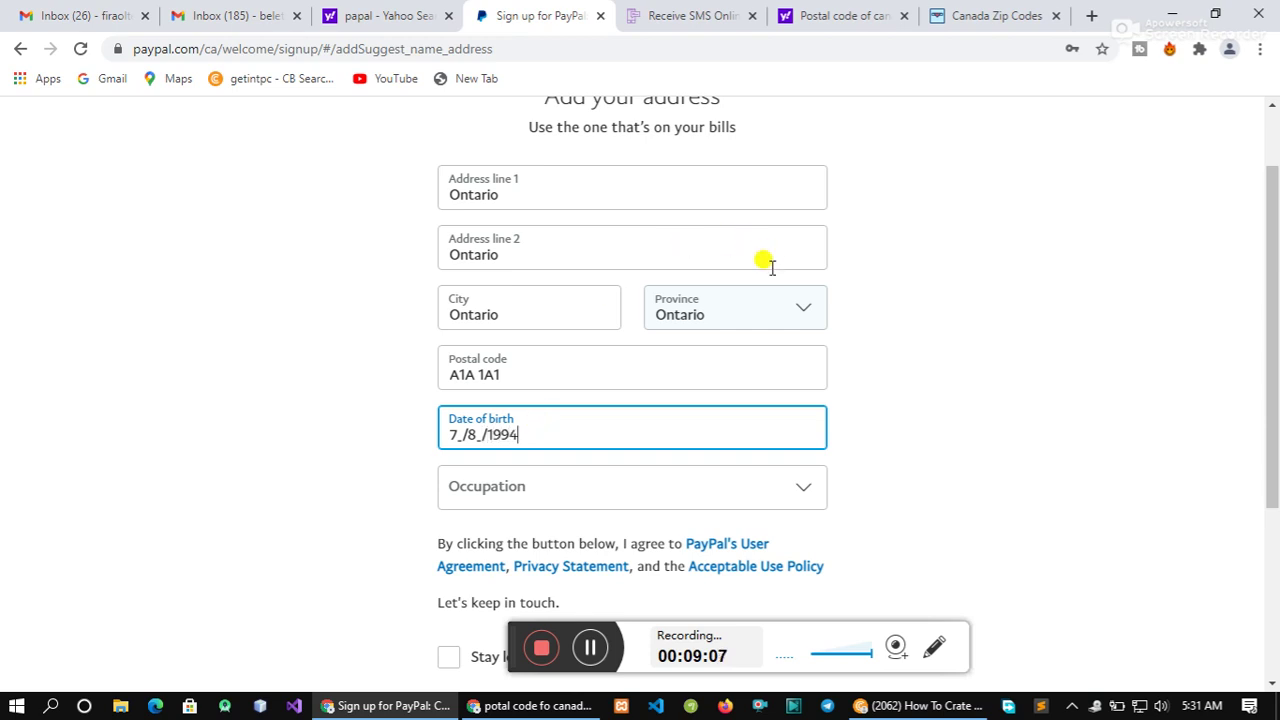
Step: Set the occupation to Business Mgmt - Accountant
{"action": "left_click", "coordinate": [798, 490]}
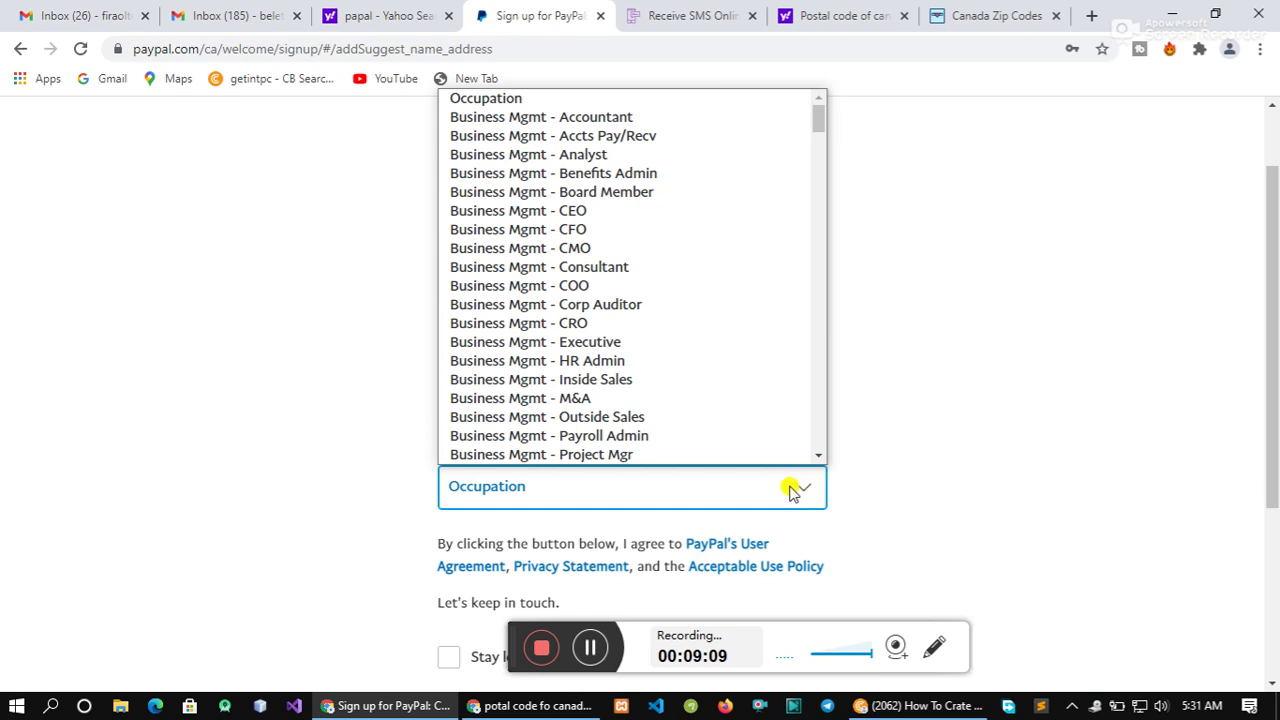
{"action": "left_click", "coordinate": [790, 488]}
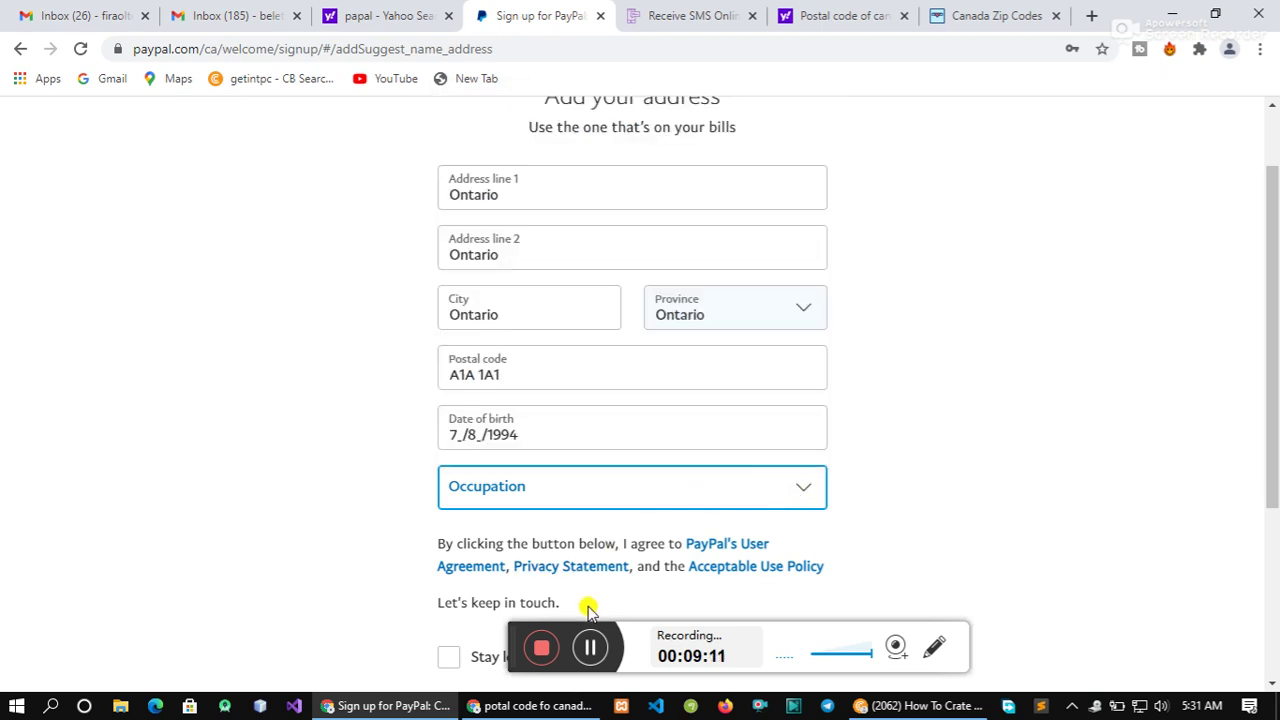
{"action": "left_click", "coordinate": [590, 647]}
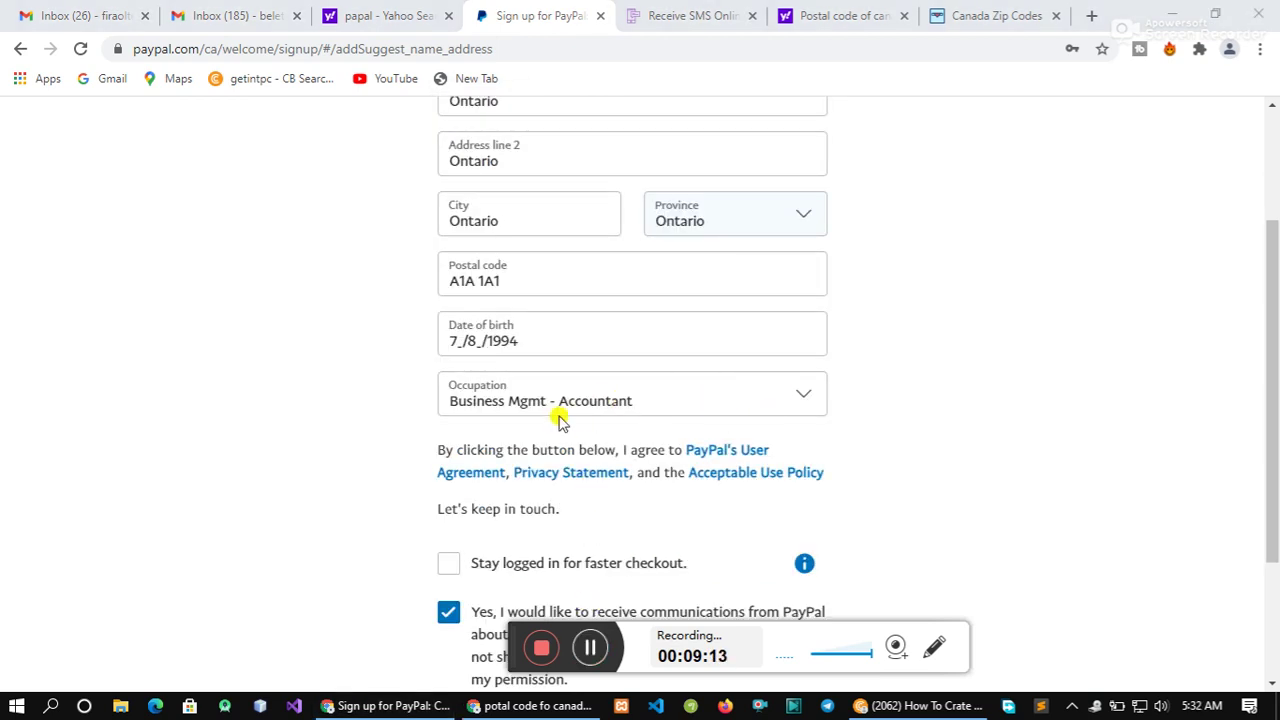
Step: Tick 'Stay logged in' and choose Agree and Create Account
{"action": "scroll", "coordinate": [577, 425], "scroll_direction": "down", "scroll_amount": 1}
{"action": "scroll", "coordinate": [570, 445], "scroll_direction": "down", "scroll_amount": 1}
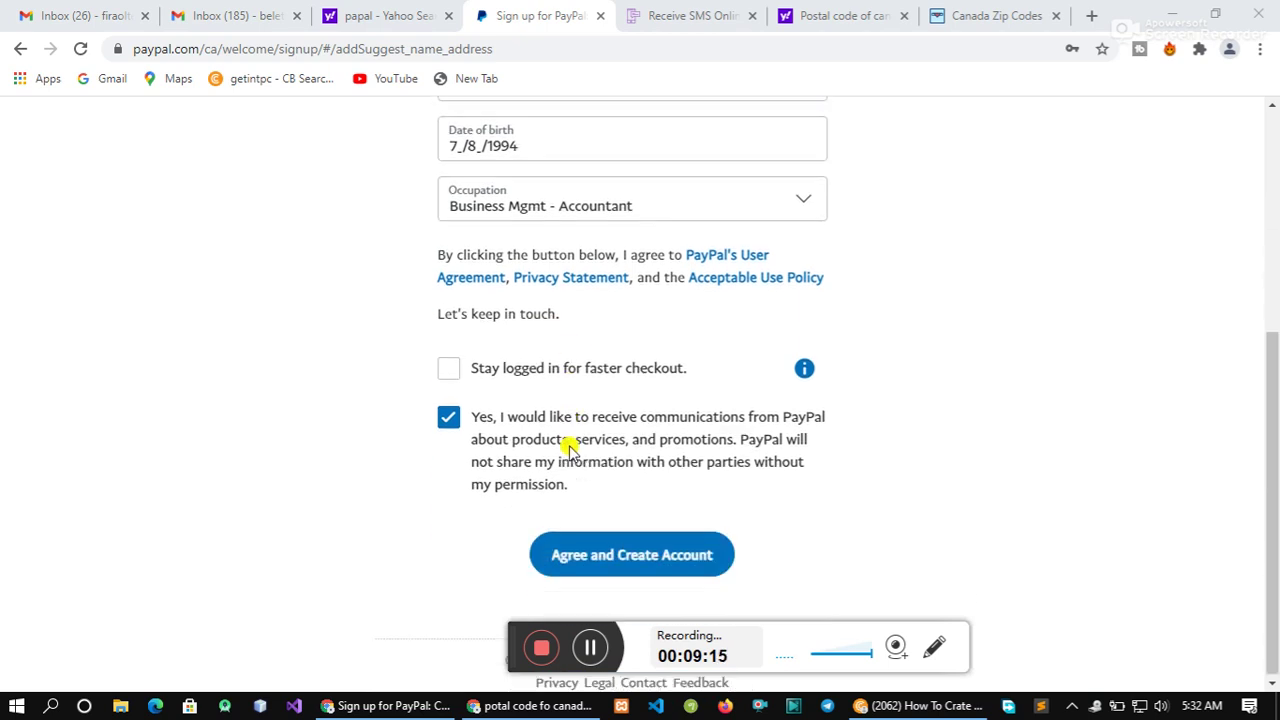
{"action": "left_click", "coordinate": [449, 370]}
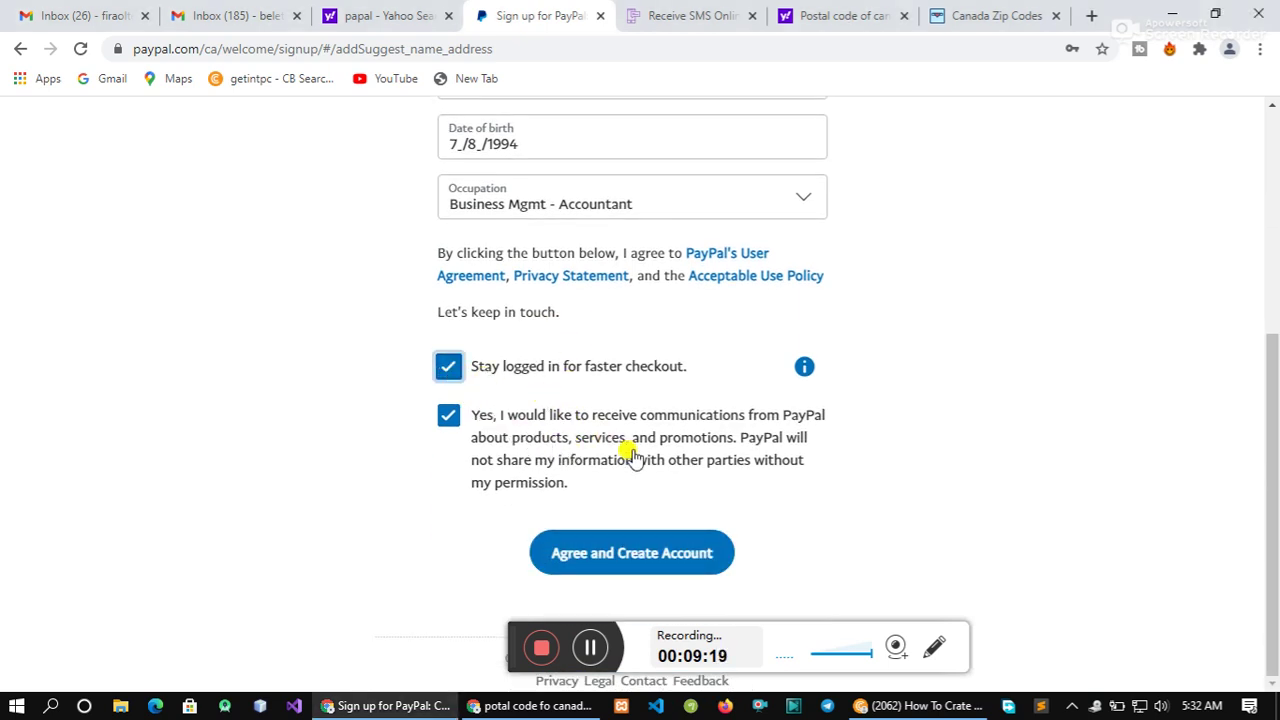
{"action": "left_click", "coordinate": [646, 559]}
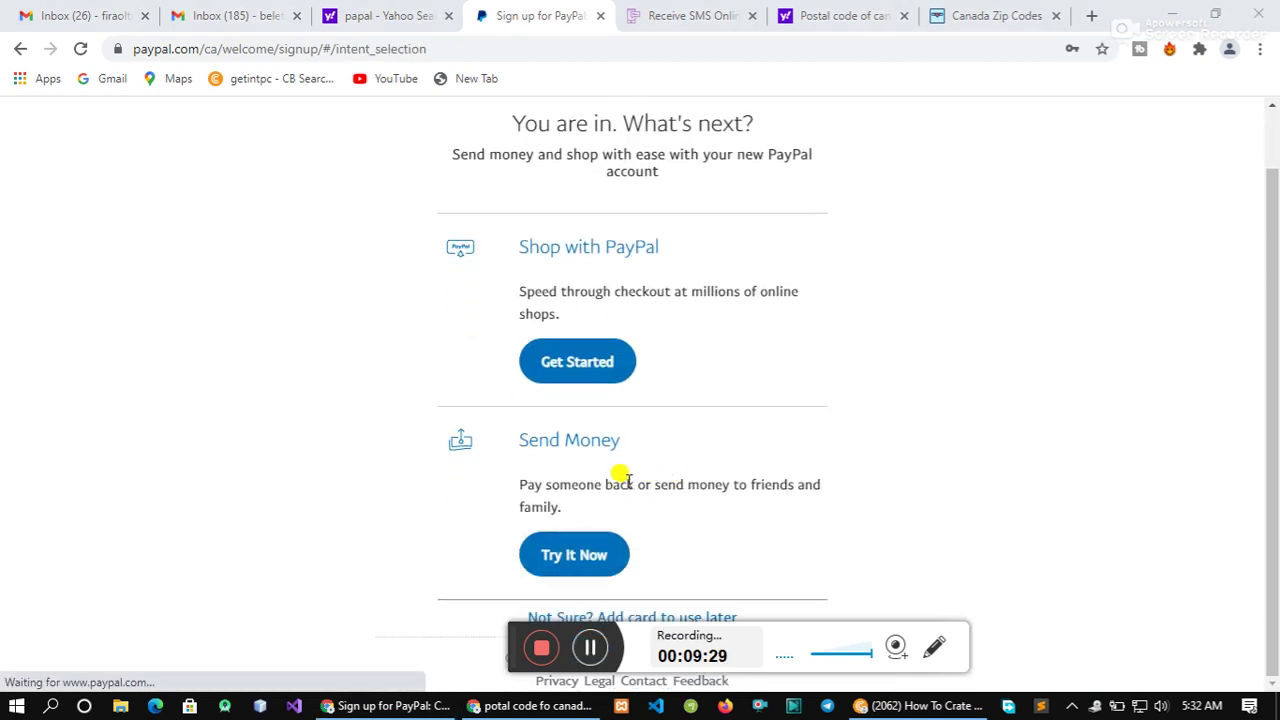
Step: Choose 'Not Sure? Add card to use later', then switch to the Gmail Inbox tab
{"action": "left_click_drag", "start_coordinate": [508, 645], "coordinate": [728, 605]}
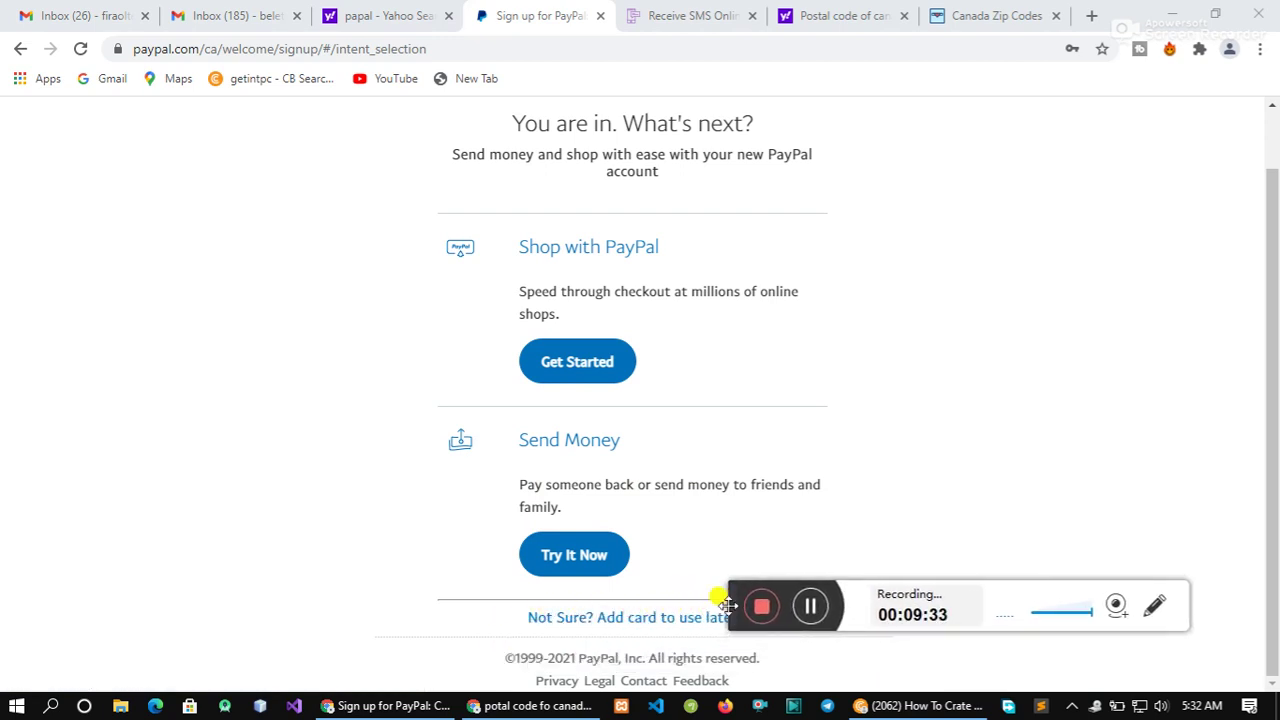
{"action": "scroll", "coordinate": [563, 357], "scroll_direction": "up", "scroll_amount": 1}
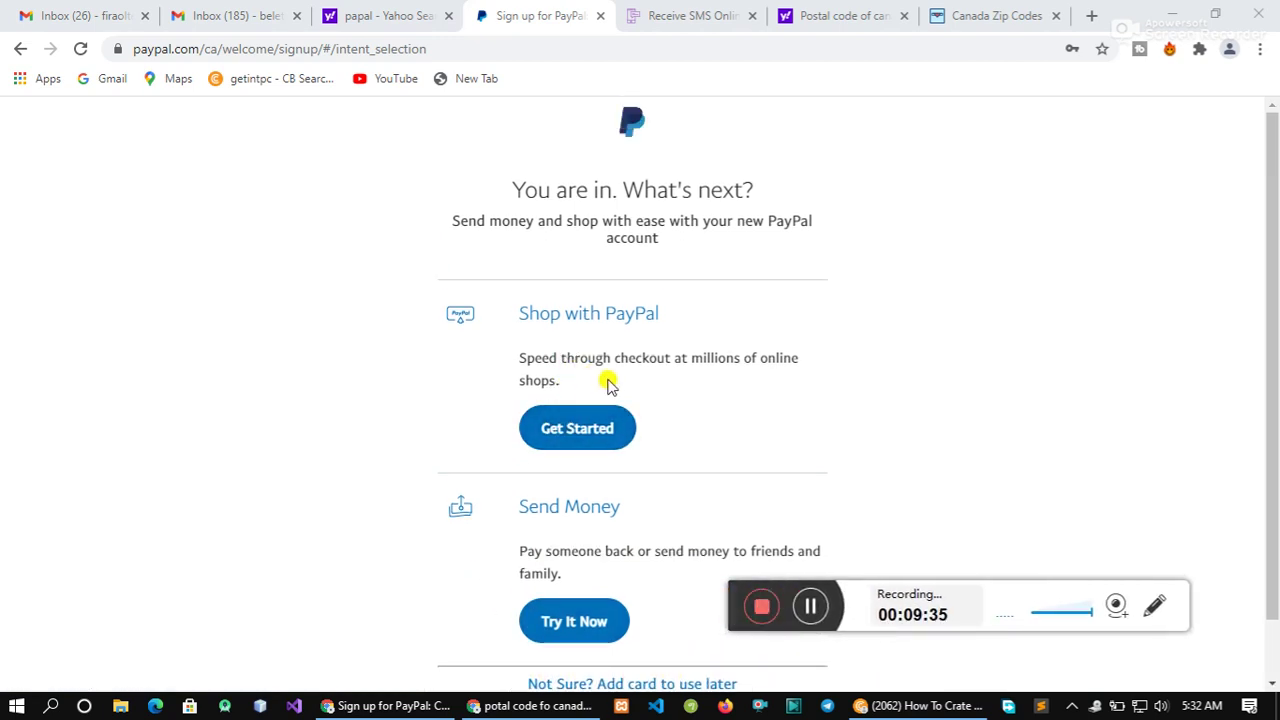
{"action": "scroll", "coordinate": [620, 330], "scroll_direction": "down", "scroll_amount": 1}
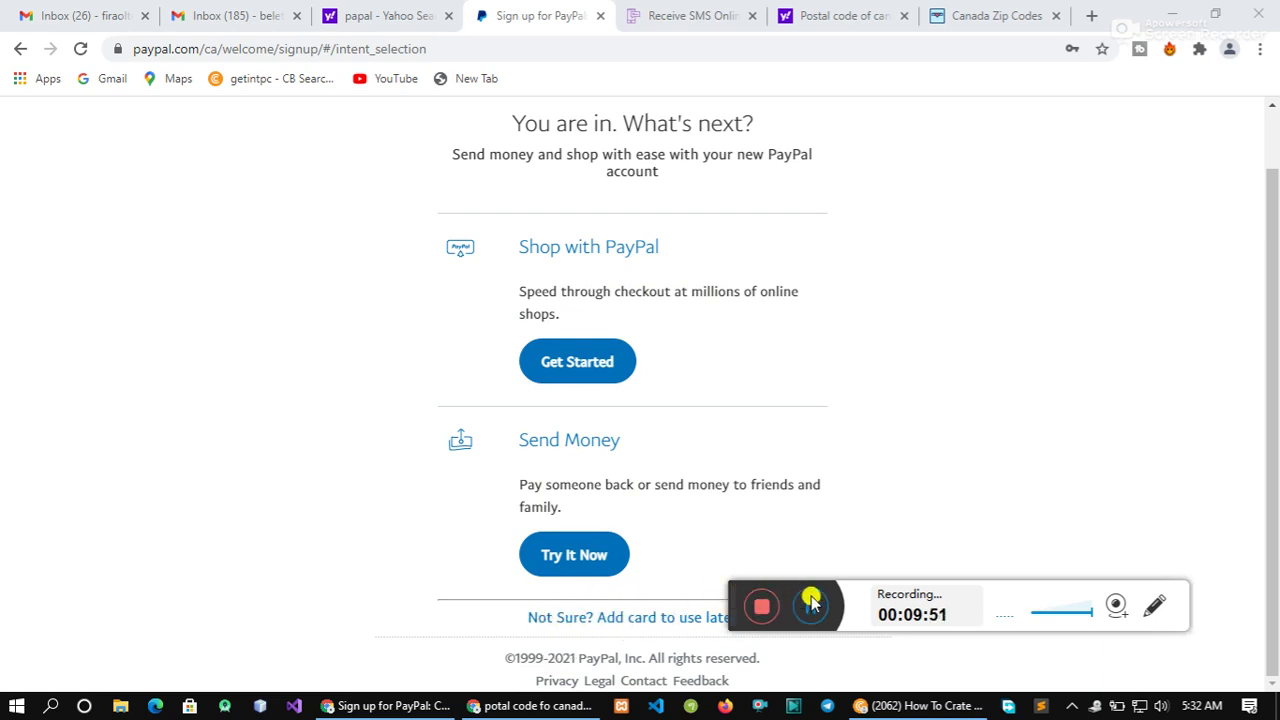
{"action": "left_click", "coordinate": [634, 618]}
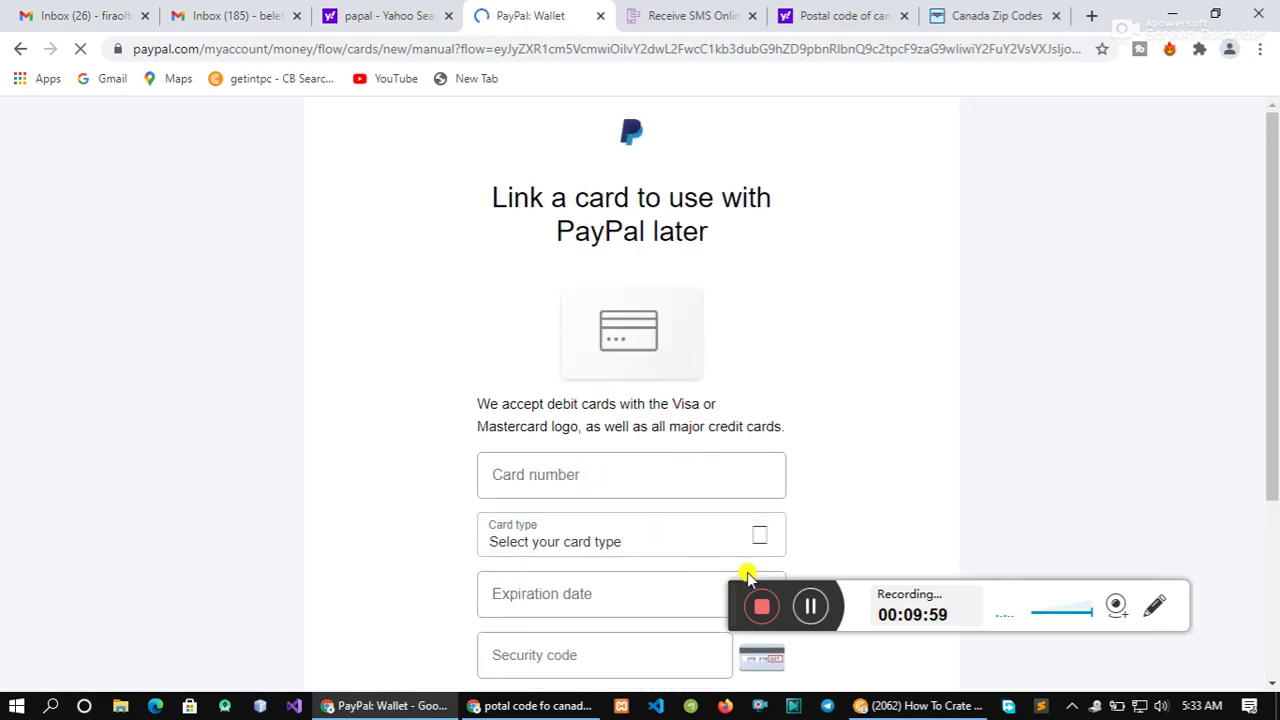
{"action": "scroll", "coordinate": [500, 525], "scroll_direction": "down", "scroll_amount": 2}
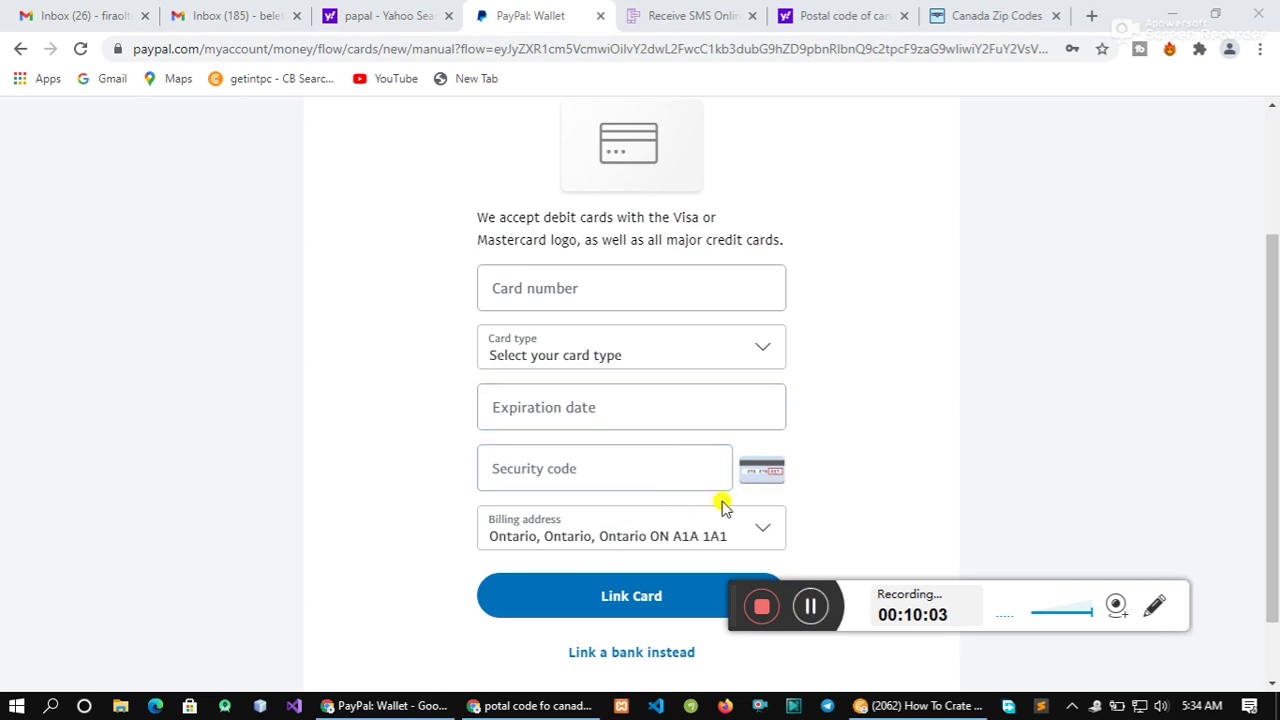
{"action": "left_click", "coordinate": [240, 15]}
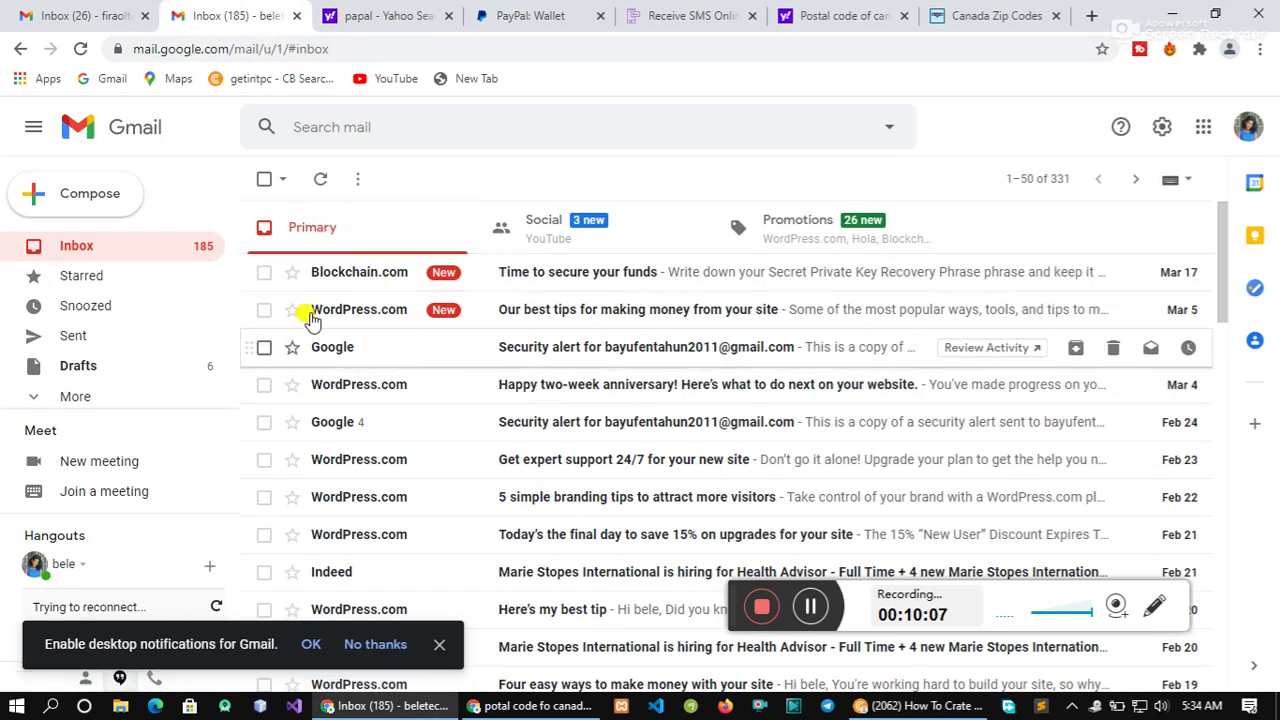
Step: Reload Gmail, open 'Please confirm your email address' and choose Confirm My Email Address
{"action": "left_click", "coordinate": [81, 49]}
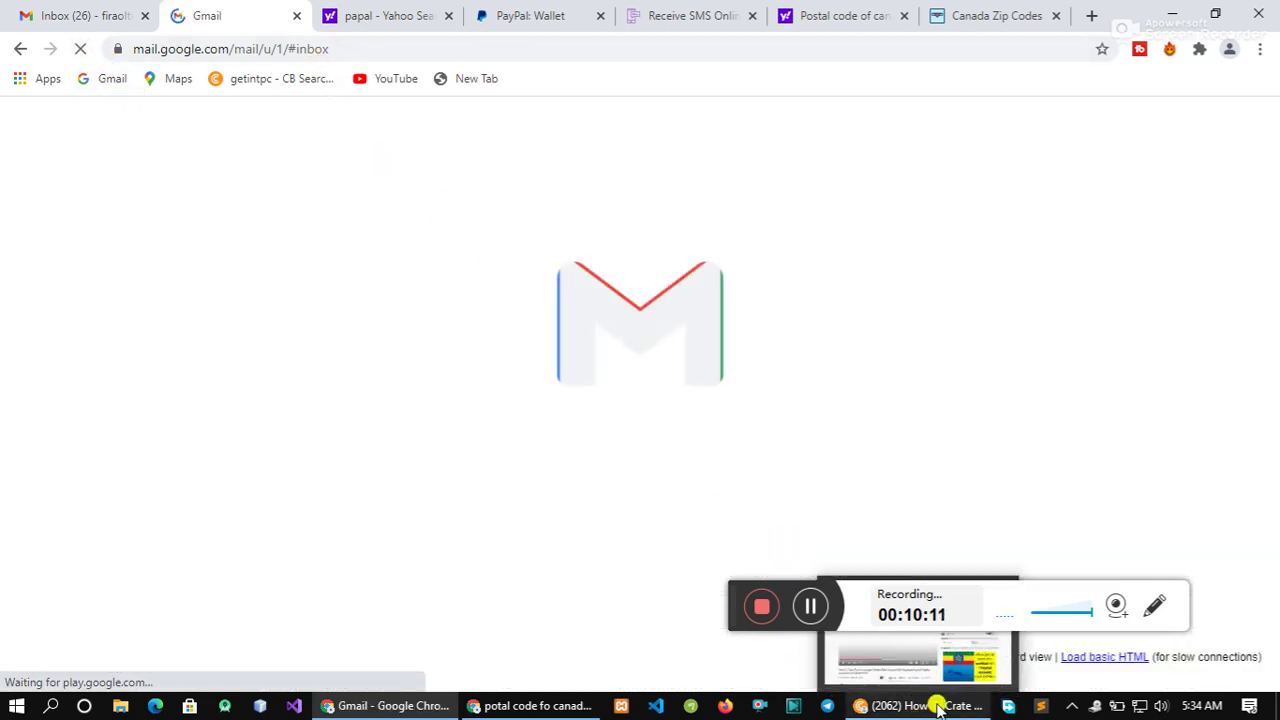
{"action": "left_click", "coordinate": [810, 607]}
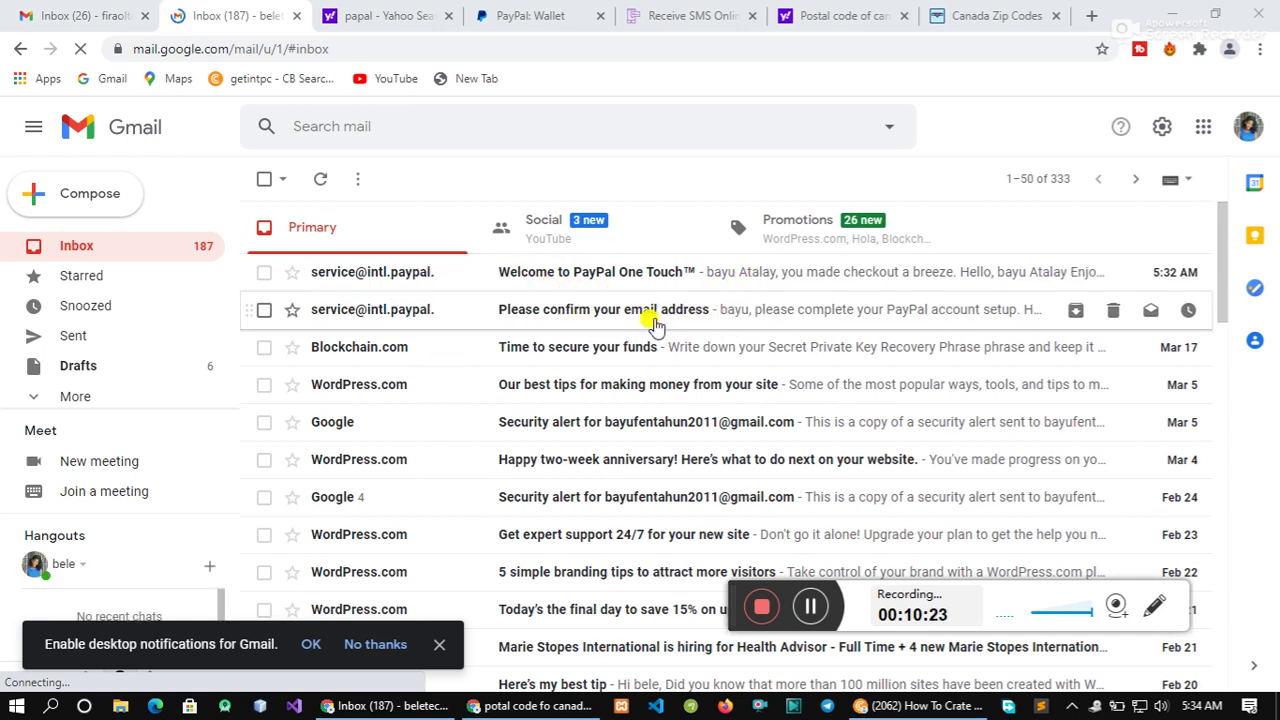
{"action": "left_click", "coordinate": [378, 318]}
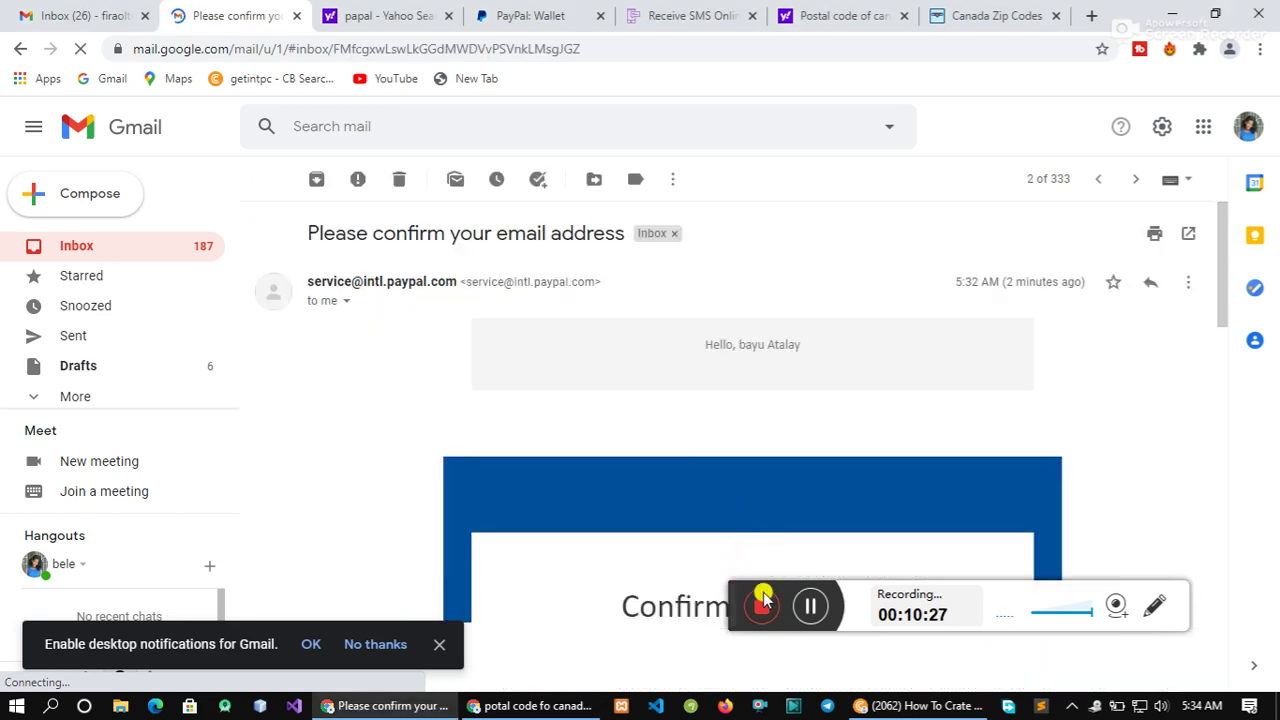
{"action": "scroll", "coordinate": [816, 610], "scroll_direction": "down", "scroll_amount": 4}
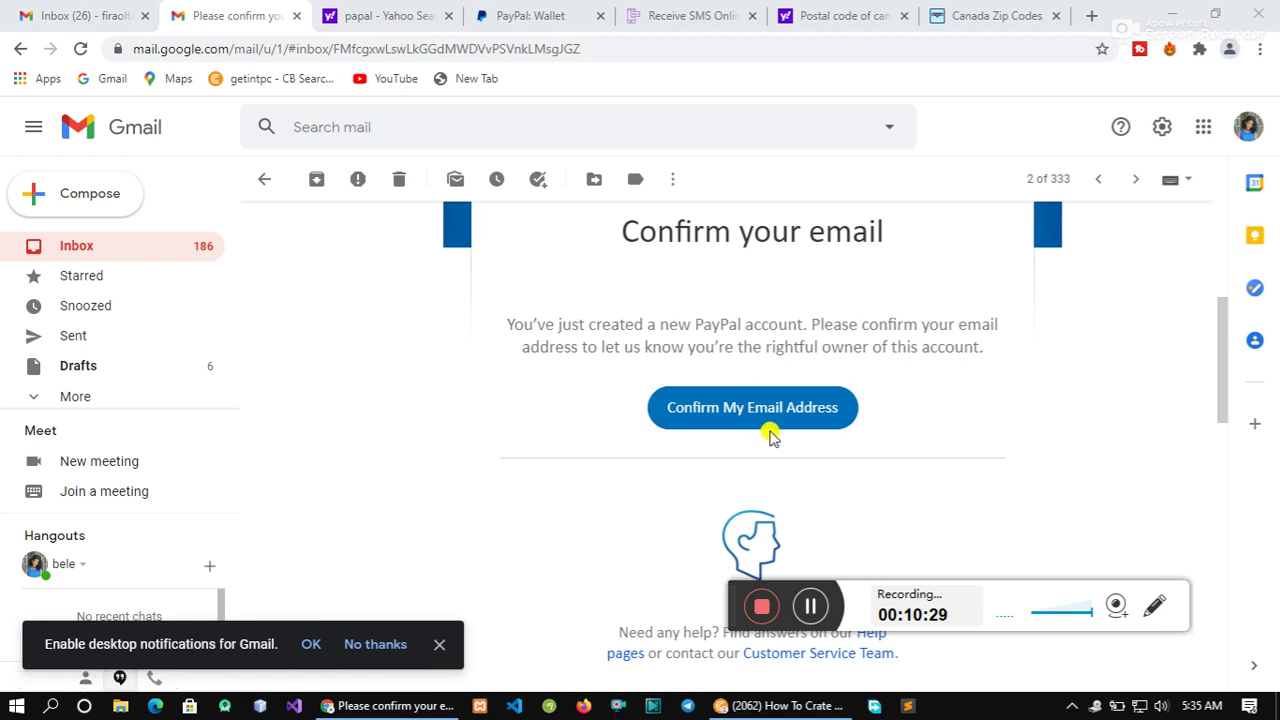
{"action": "left_click", "coordinate": [740, 415]}
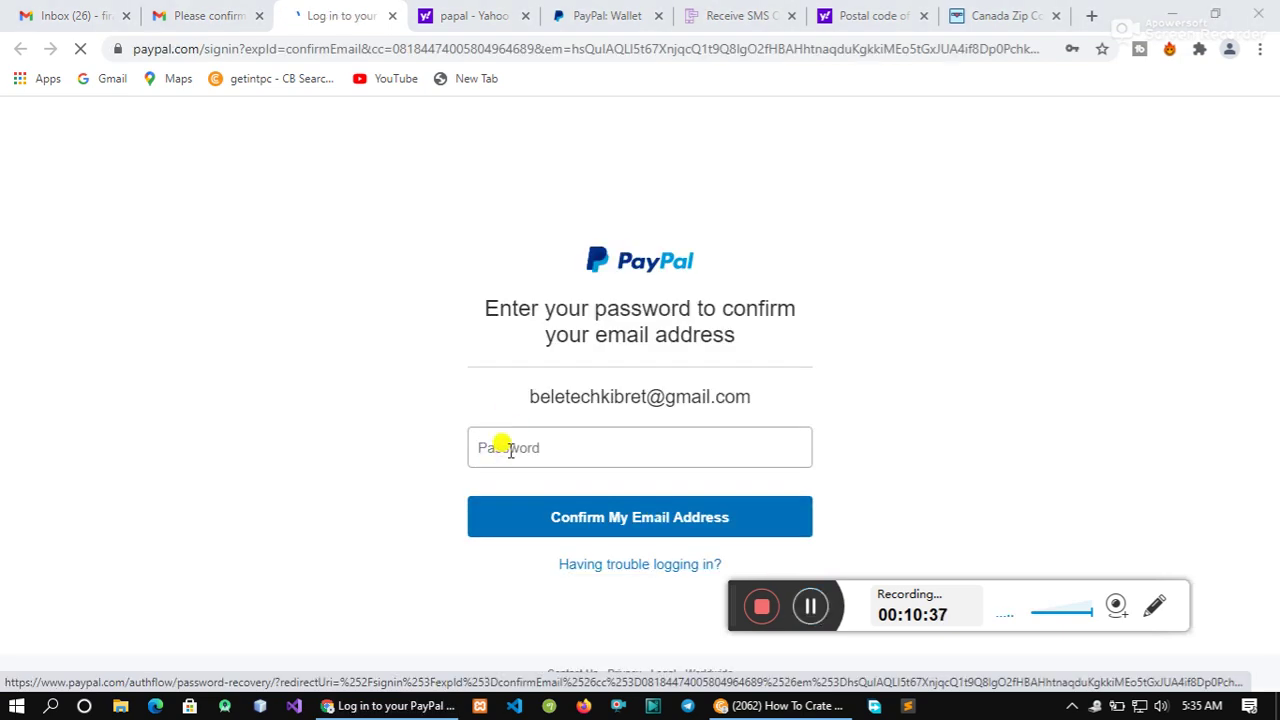
Step: Type the first character of the account password into the Password field
{"action": "left_click", "coordinate": [510, 450]}
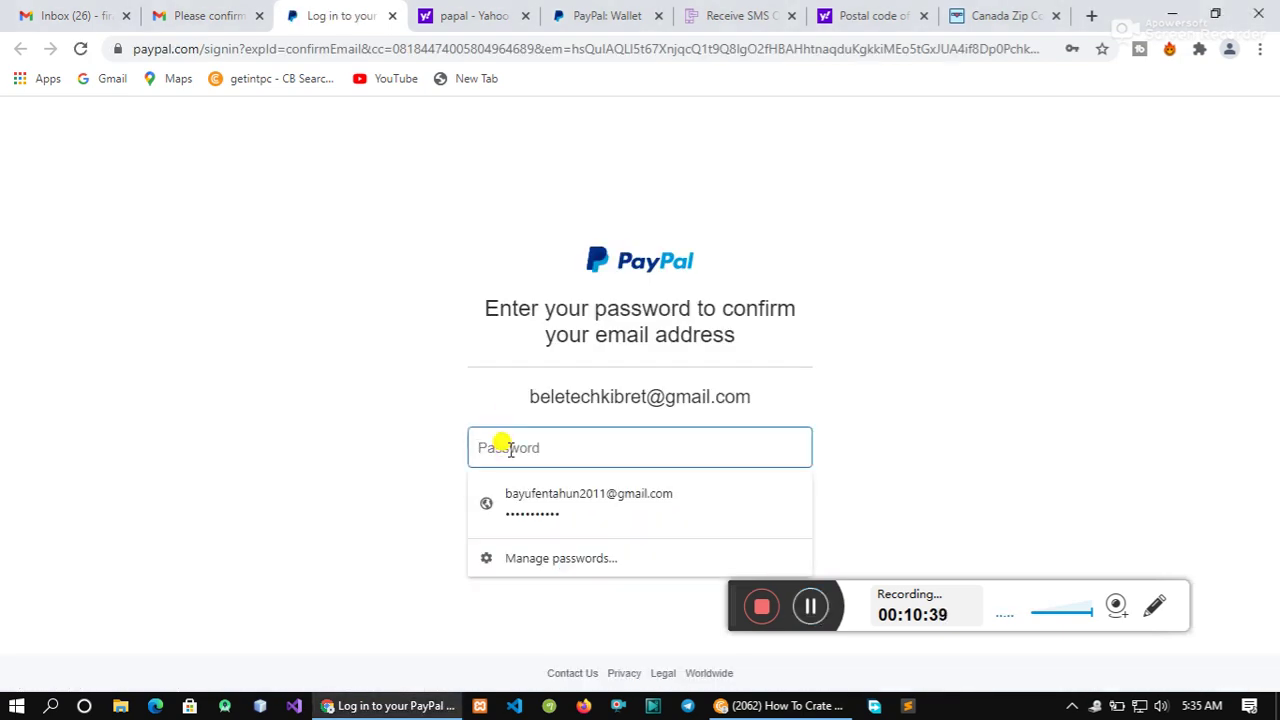
{"action": "type", "text": "•"}
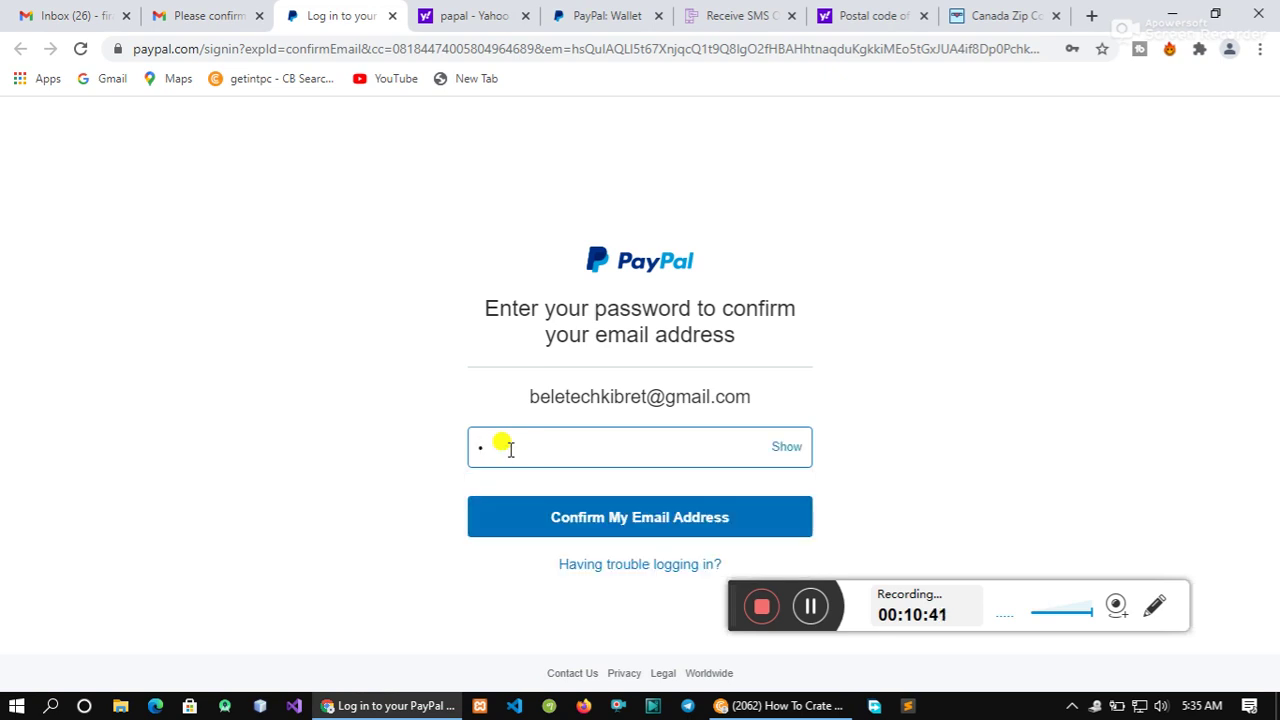